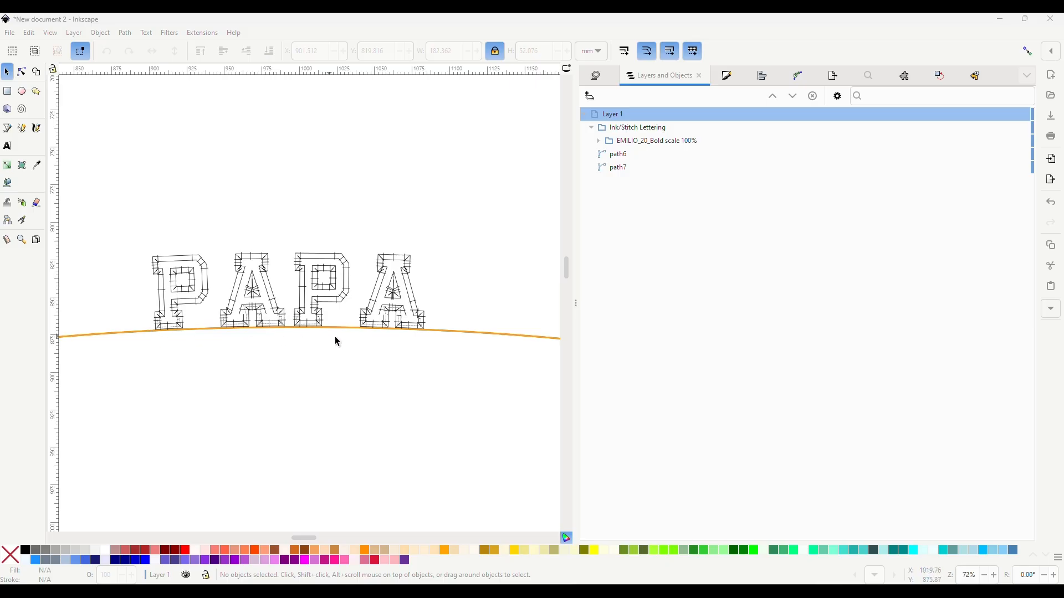
Step: Examine how the PAPA lettering sits on the arc and how far the full circle behind it extends
{"action": "scroll", "coordinate": [390, 331], "scroll_direction": "down", "scroll_amount": 1}
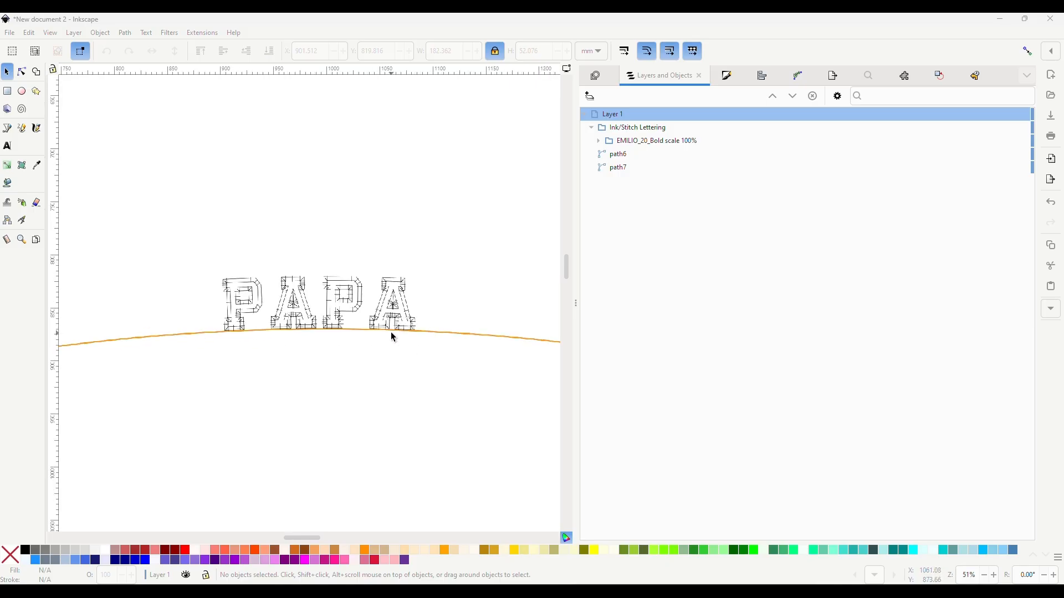
{"action": "scroll", "coordinate": [390, 331], "scroll_direction": "down", "scroll_amount": 2}
{"action": "scroll", "coordinate": [387, 313], "scroll_direction": "up", "scroll_amount": 1}
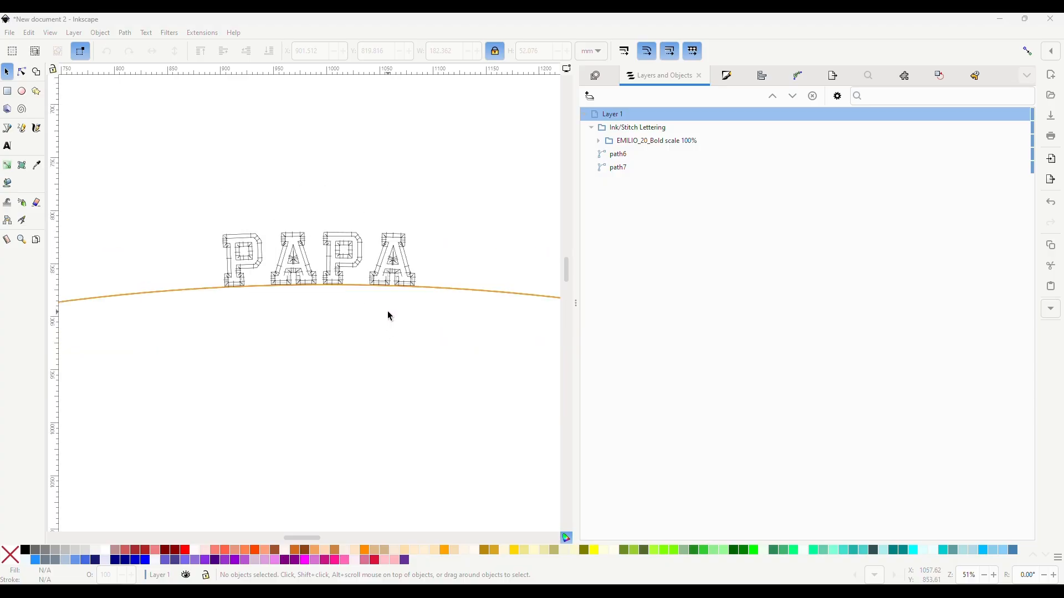
{"action": "scroll", "coordinate": [388, 310], "scroll_direction": "down", "scroll_amount": 2}
{"action": "scroll", "coordinate": [355, 240], "scroll_direction": "up", "scroll_amount": 4}
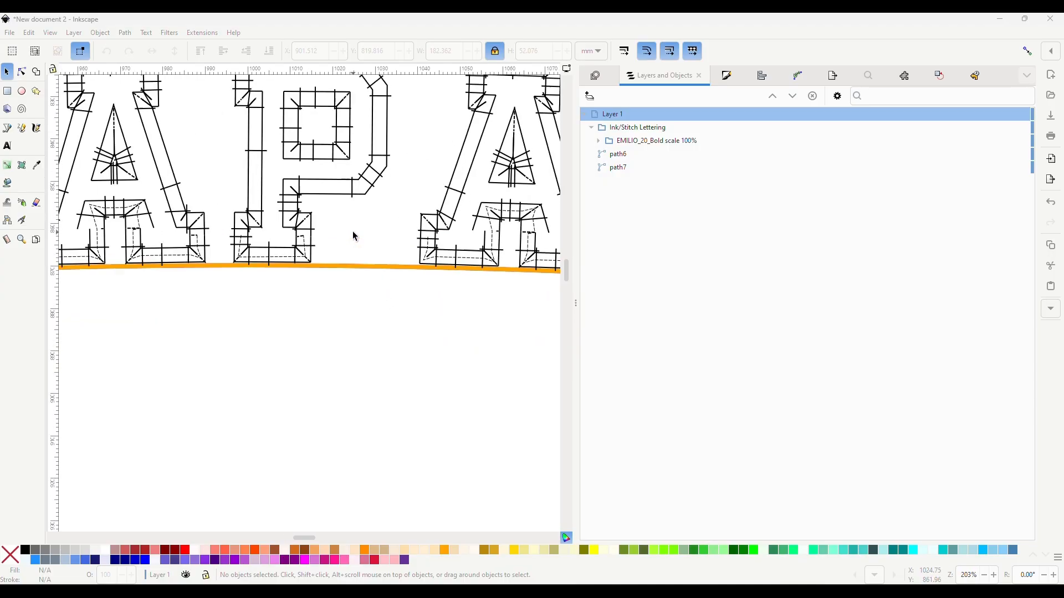
{"action": "scroll", "coordinate": [339, 273], "scroll_direction": "down", "scroll_amount": 2}
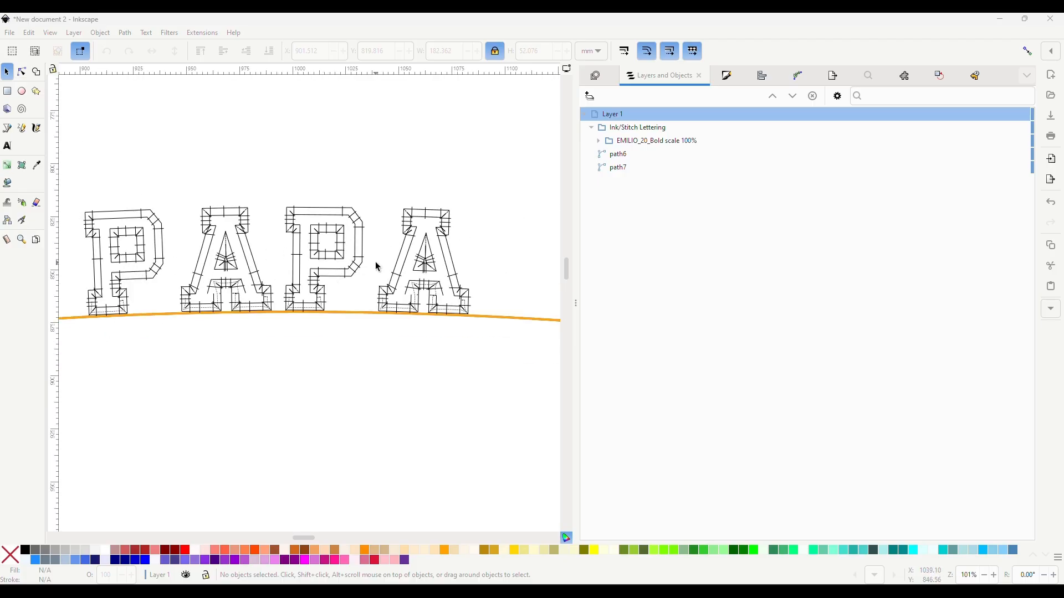
{"action": "scroll", "coordinate": [387, 312], "scroll_direction": "down", "scroll_amount": 3}
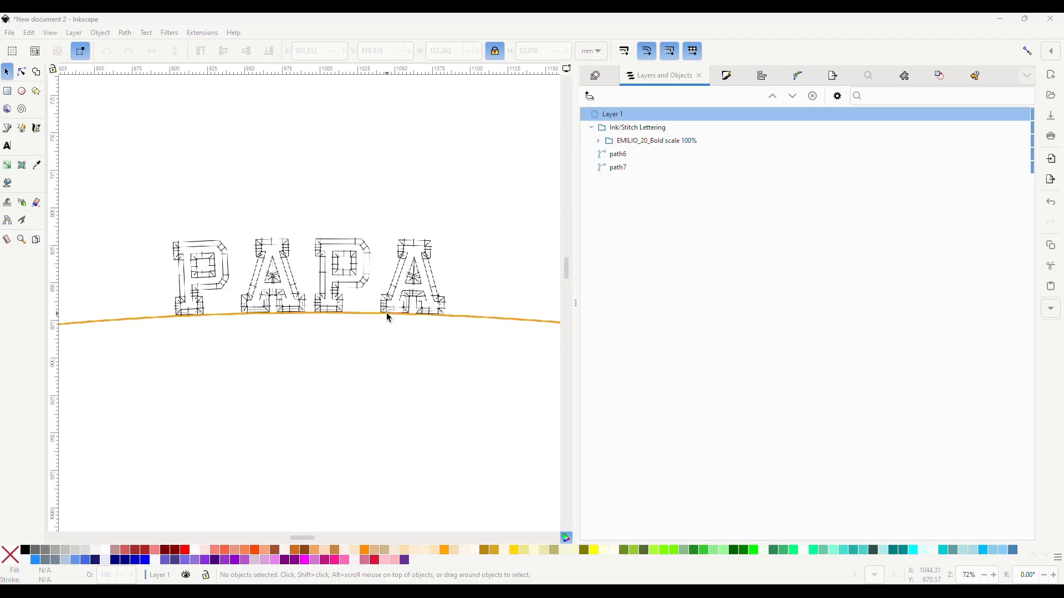
{"action": "scroll", "coordinate": [387, 317], "scroll_direction": "down", "scroll_amount": 3}
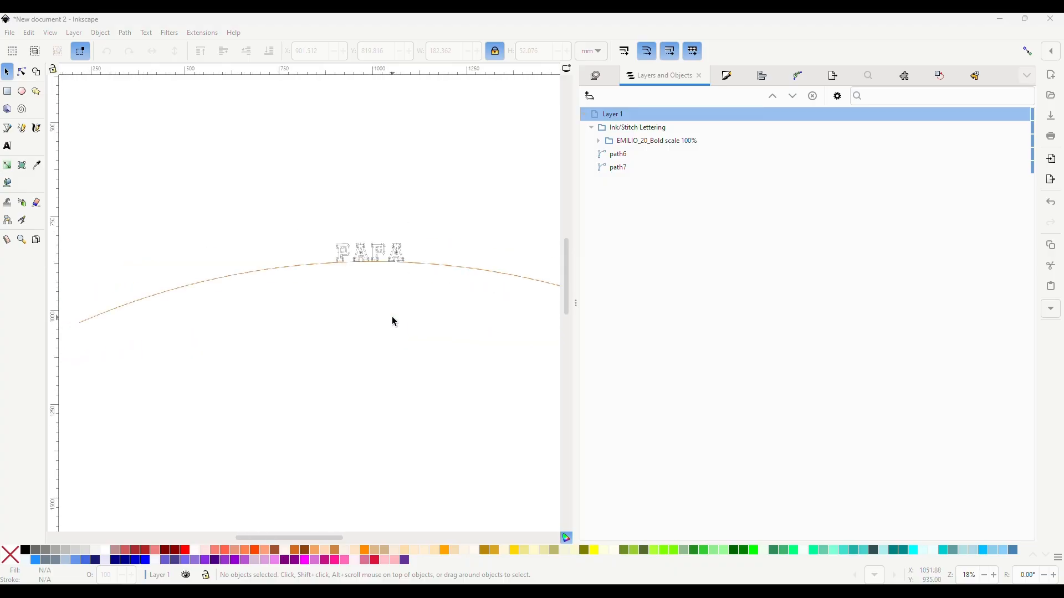
{"action": "scroll", "coordinate": [392, 320], "scroll_direction": "down", "scroll_amount": 2}
{"action": "scroll", "coordinate": [392, 318], "scroll_direction": "right", "scroll_amount": 2}
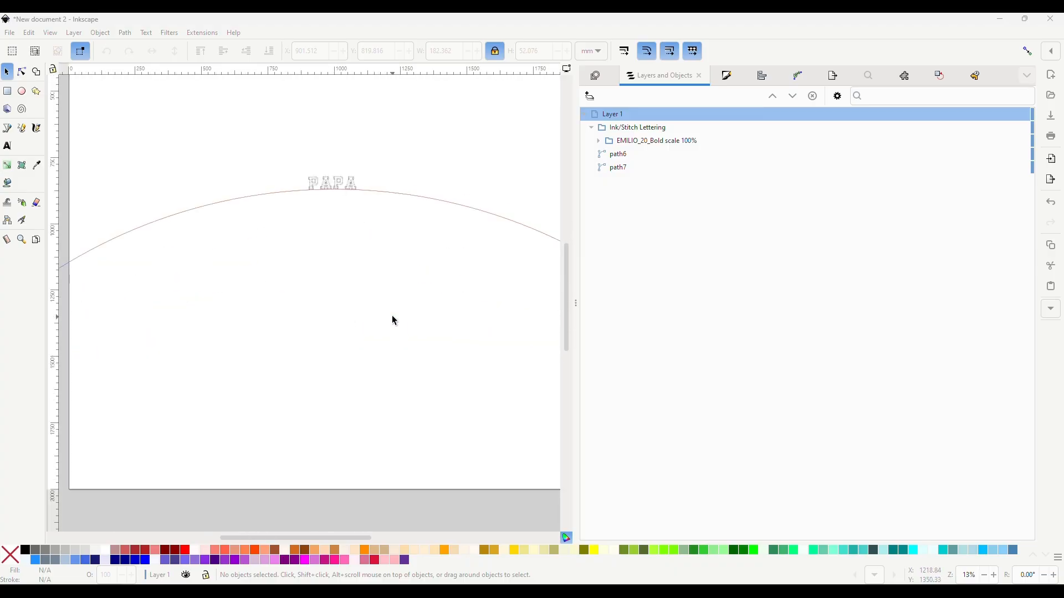
{"action": "scroll", "coordinate": [392, 316], "scroll_direction": "down", "scroll_amount": 2}
{"action": "scroll", "coordinate": [391, 289], "scroll_direction": "down", "scroll_amount": 3}
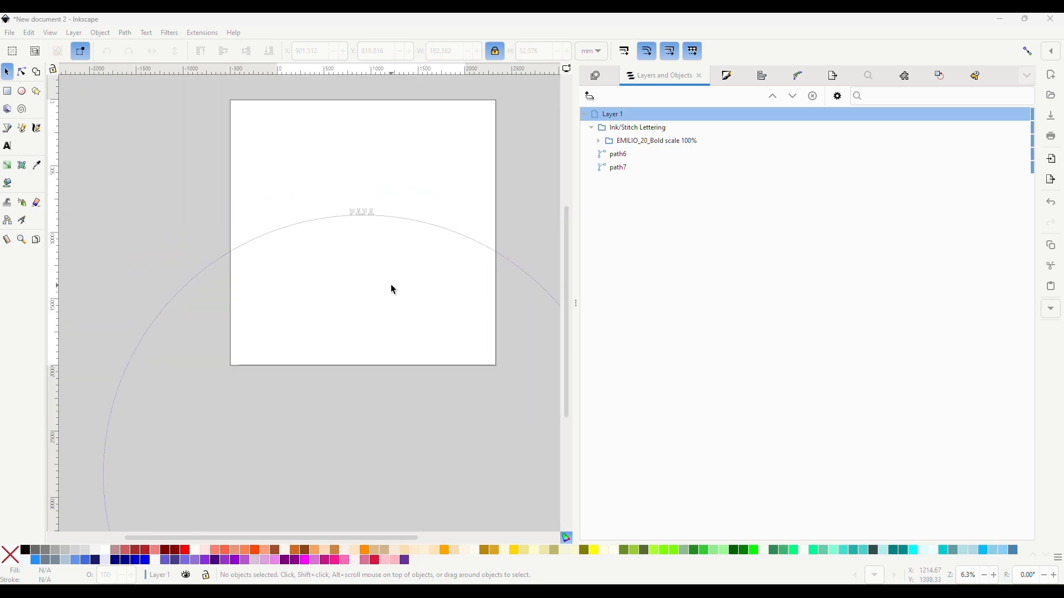
{"action": "scroll", "coordinate": [391, 288], "scroll_direction": "down", "scroll_amount": 2}
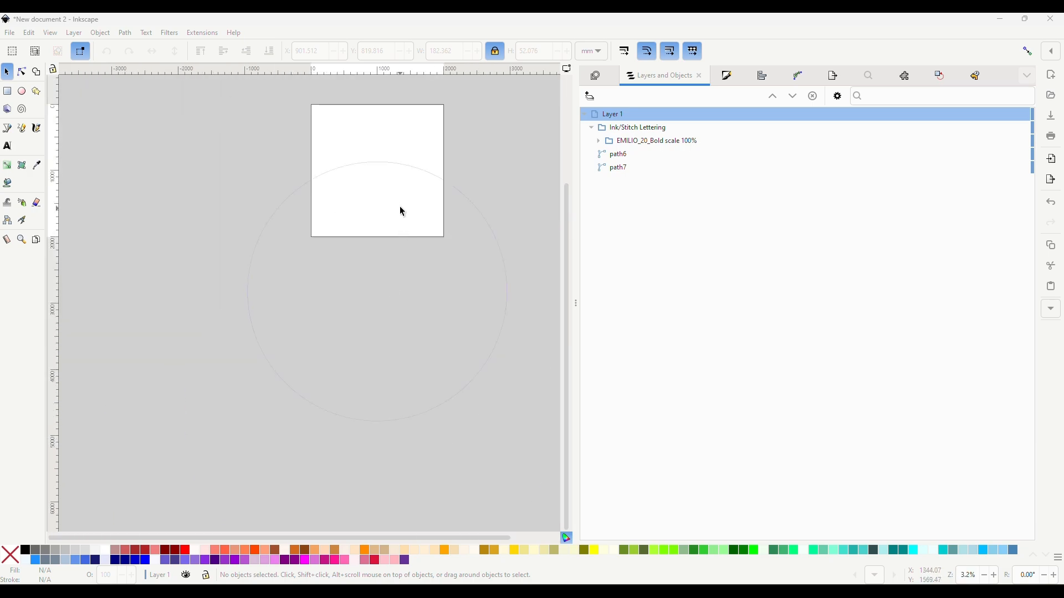
{"action": "scroll", "coordinate": [400, 213], "scroll_direction": "up", "scroll_amount": 1}
{"action": "scroll", "coordinate": [397, 224], "scroll_direction": "up", "scroll_amount": 3, "text": "ctrl"}
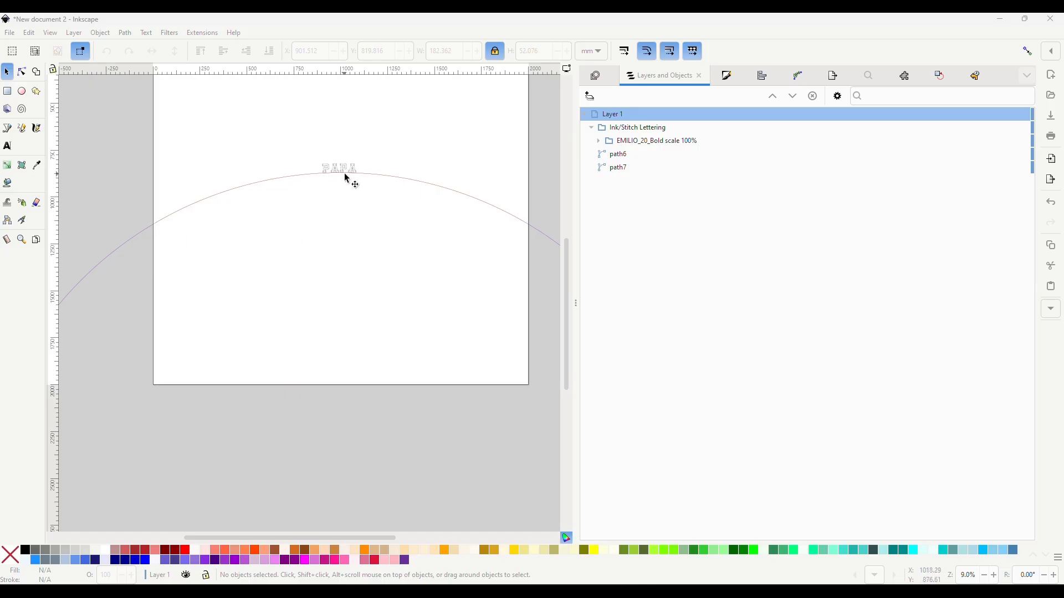
{"action": "scroll", "coordinate": [347, 172], "scroll_direction": "up", "scroll_amount": 3}
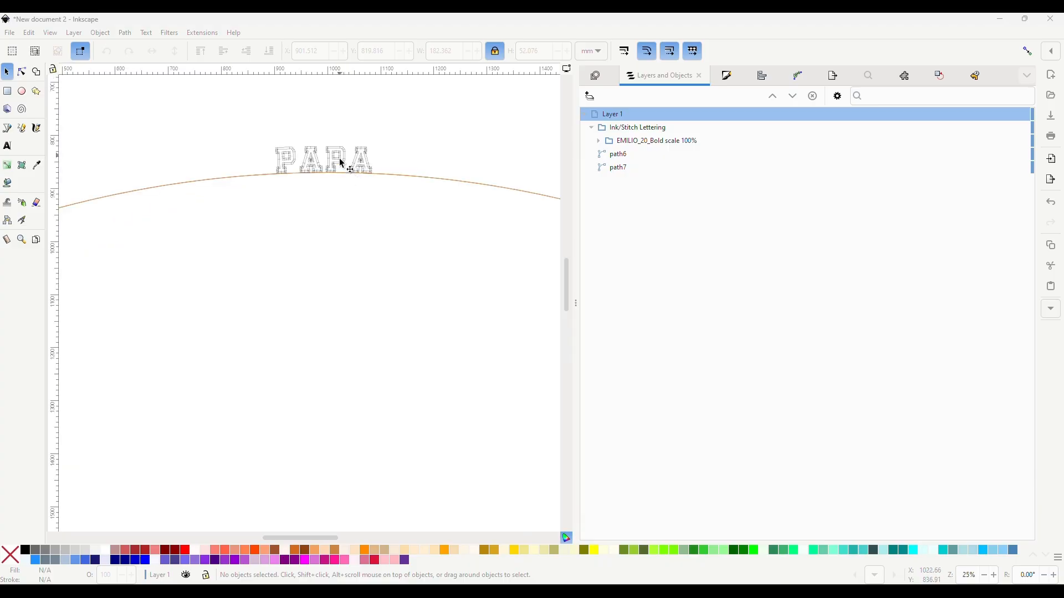
{"action": "scroll", "coordinate": [339, 164], "scroll_direction": "up", "scroll_amount": 2}
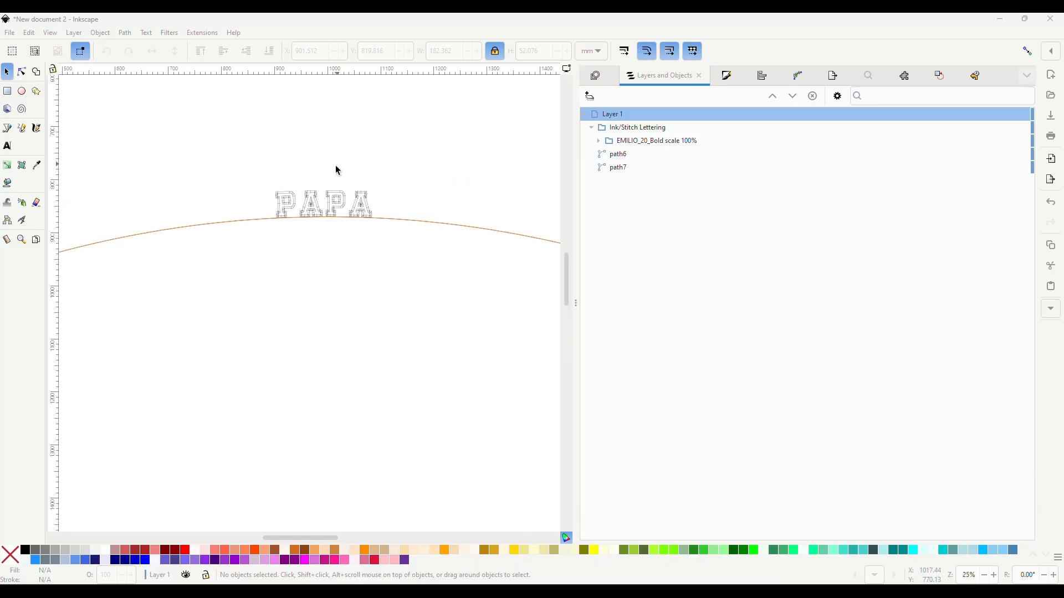
{"action": "scroll", "coordinate": [332, 228], "scroll_direction": "down", "scroll_amount": 2}
{"action": "scroll", "coordinate": [333, 227], "scroll_direction": "down", "scroll_amount": 4}
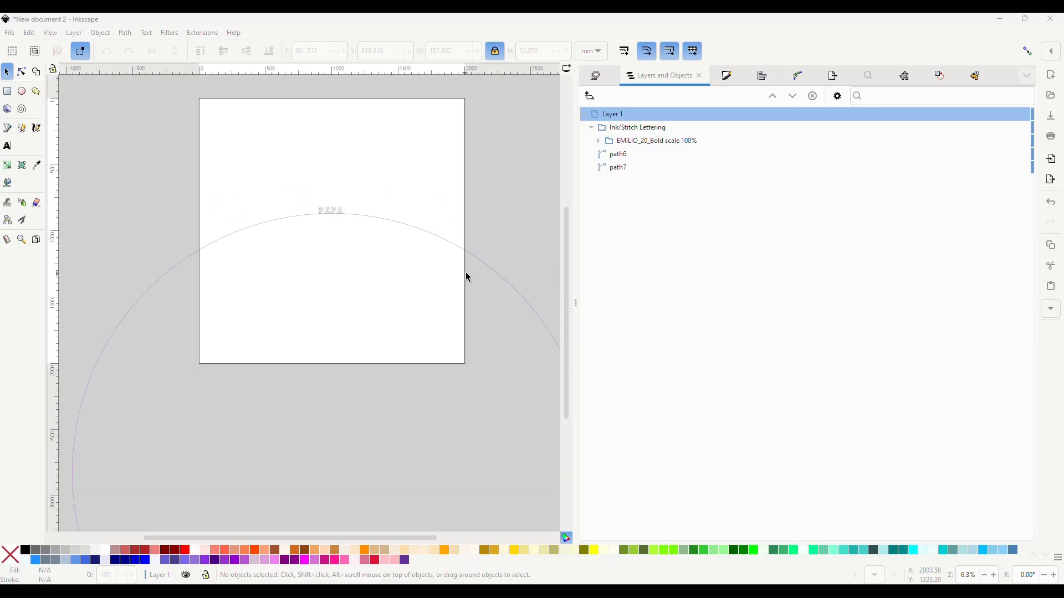
Step: Select the large circle path and show its rotation handles and centre
{"action": "left_click", "coordinate": [482, 268]}
{"action": "left_click", "coordinate": [483, 267]}
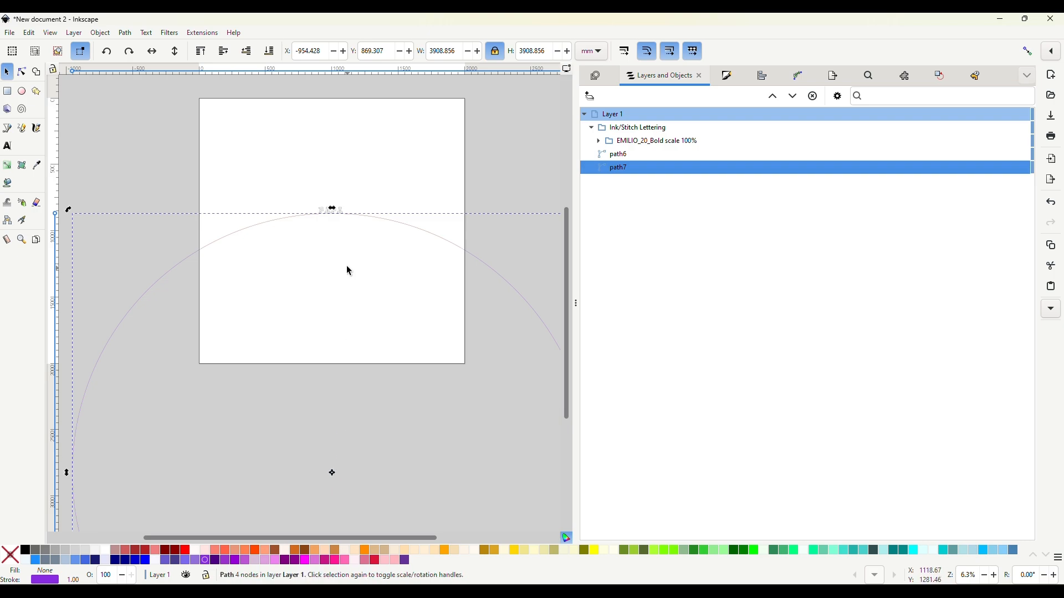
Step: Expand the Ink/Stitch lettering groups down to the individual letters and select the second P with its rotation handles shown
{"action": "scroll", "coordinate": [335, 233], "scroll_direction": "up", "scroll_amount": 2}
{"action": "scroll", "coordinate": [337, 236], "scroll_direction": "up", "scroll_amount": 3, "text": "ctrl"}
{"action": "scroll", "coordinate": [336, 232], "scroll_direction": "down", "scroll_amount": 2}
{"action": "scroll", "coordinate": [327, 219], "scroll_direction": "up", "scroll_amount": 4, "text": "ctrl"}
{"action": "left_click", "coordinate": [338, 242]}
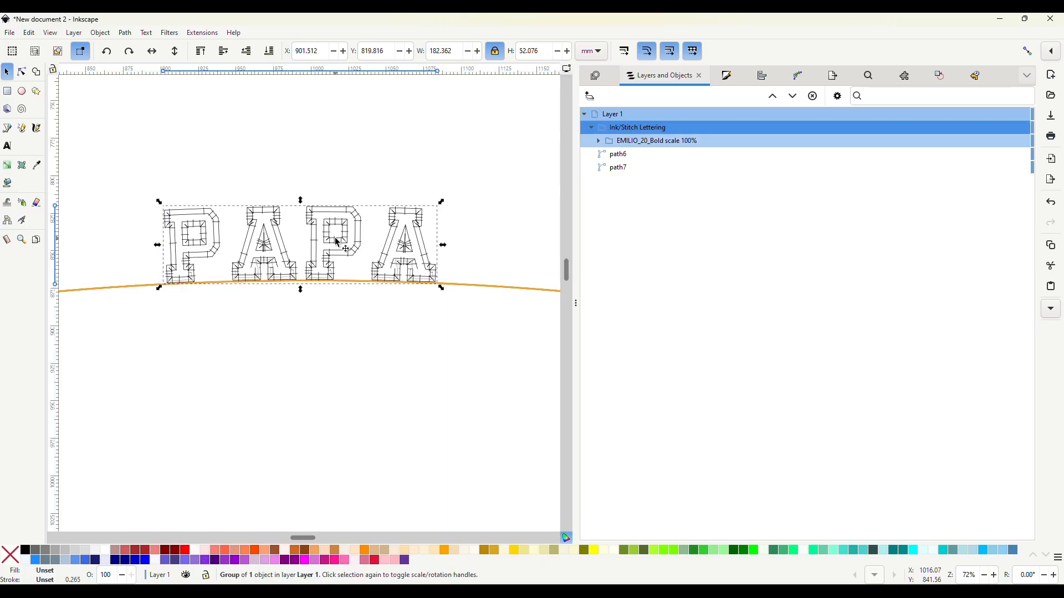
{"action": "left_click", "coordinate": [598, 141]}
{"action": "left_click", "coordinate": [606, 155]}
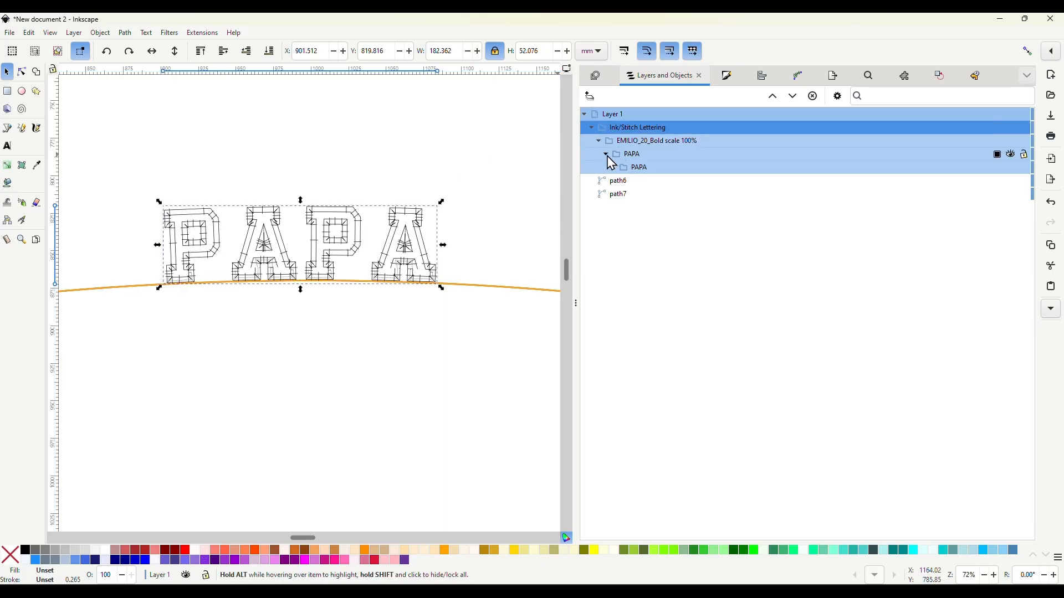
{"action": "left_click", "coordinate": [614, 168]}
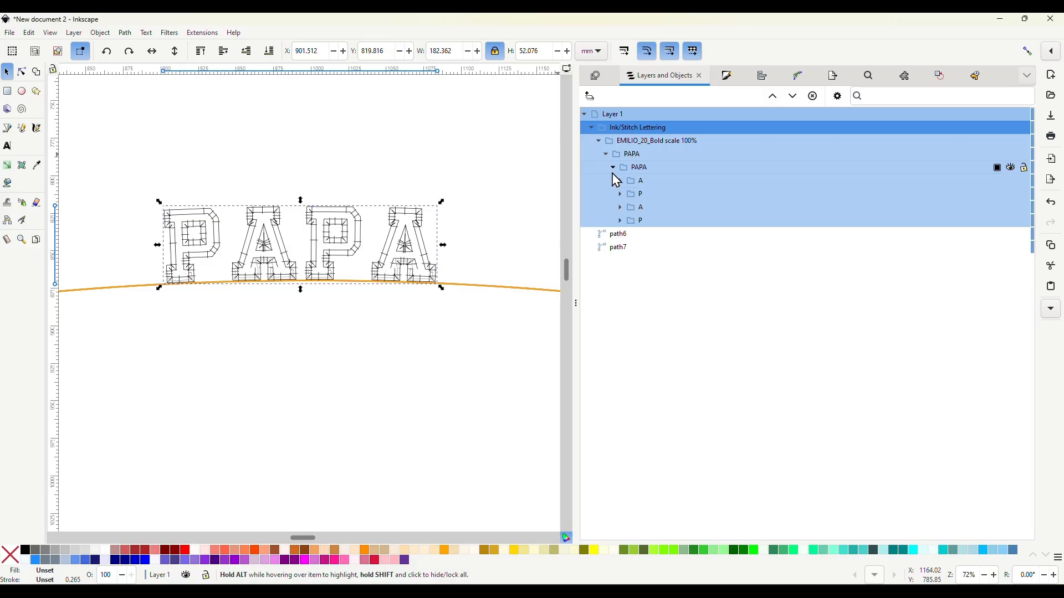
{"action": "left_click", "coordinate": [636, 194]}
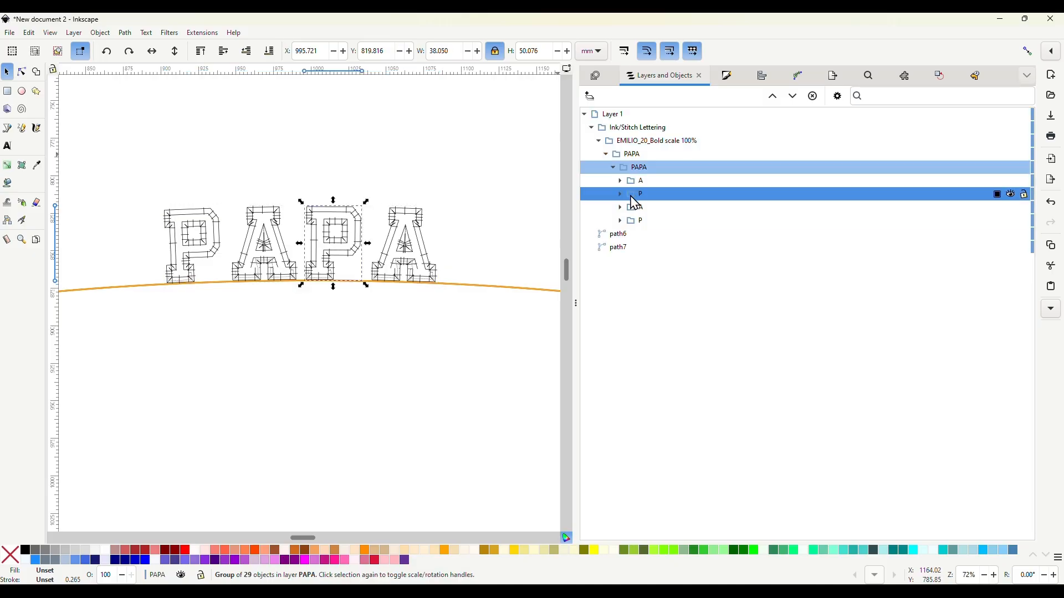
{"action": "left_click", "coordinate": [329, 245]}
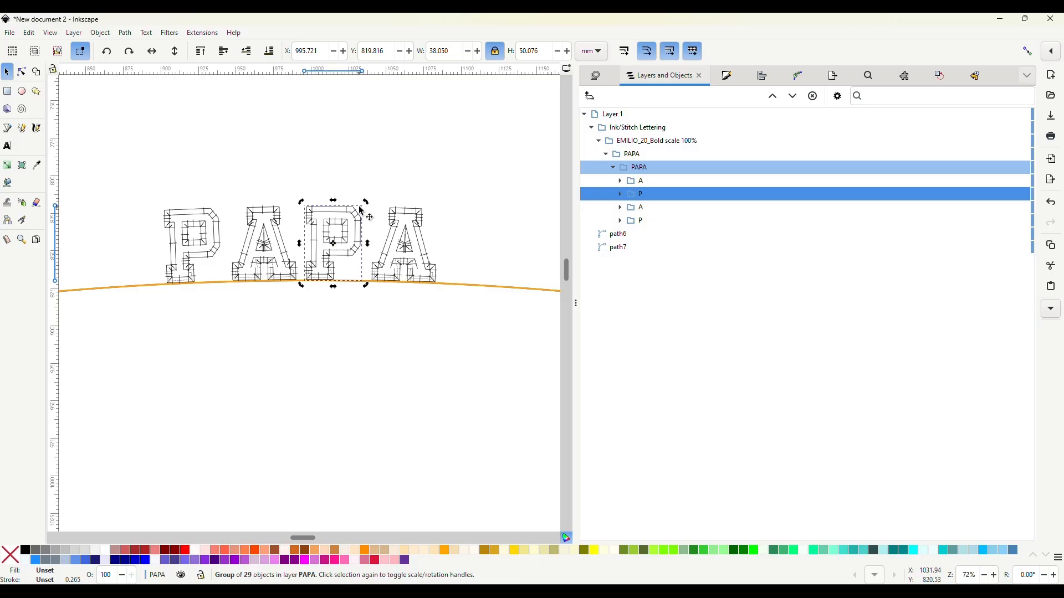
Step: Try rotating the second P about its own centre and undo the rotation
{"action": "left_click_drag", "start_coordinate": [365, 203], "coordinate": [364, 238]}
{"action": "key", "text": "ctrl+z"}
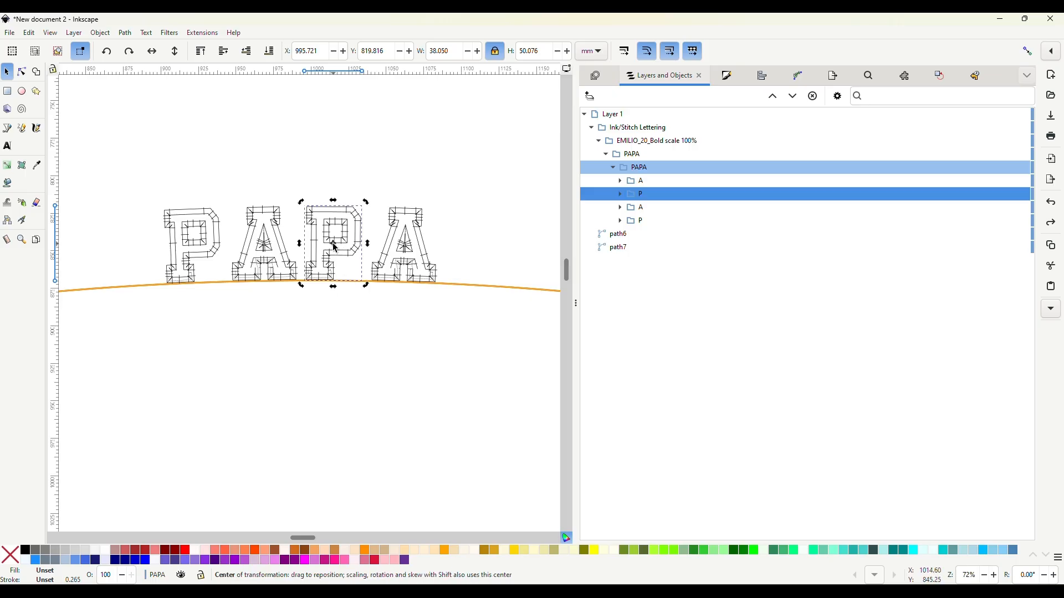
Step: Turn on snapping for placing the rotation centre of the selected second P
{"action": "scroll", "coordinate": [322, 269], "scroll_direction": "down", "scroll_amount": 20}
{"action": "scroll", "coordinate": [323, 269], "scroll_direction": "down", "scroll_amount": 4, "text": "ctrl"}
{"action": "scroll", "coordinate": [323, 274], "scroll_direction": "down", "scroll_amount": 3, "text": "ctrl"}
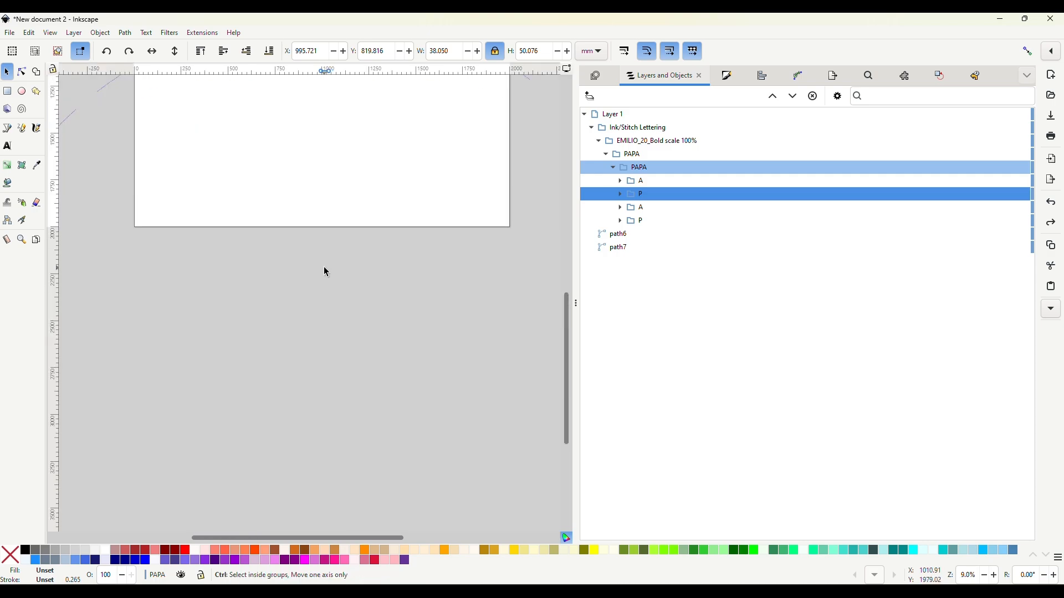
{"action": "scroll", "coordinate": [327, 220], "scroll_direction": "up", "scroll_amount": 2, "text": "ctrl"}
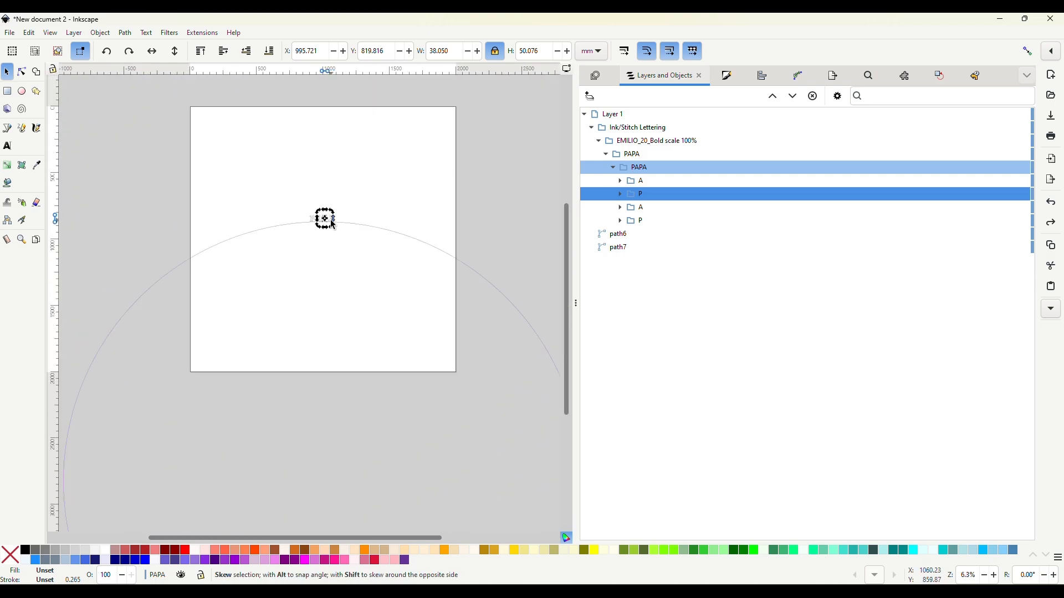
{"action": "scroll", "coordinate": [325, 216], "scroll_direction": "up", "scroll_amount": 3, "text": "ctrl"}
{"action": "scroll", "coordinate": [326, 232], "scroll_direction": "up", "scroll_amount": 1, "text": "ctrl"}
{"action": "scroll", "coordinate": [327, 233], "scroll_direction": "up", "scroll_amount": 5, "text": "ctrl"}
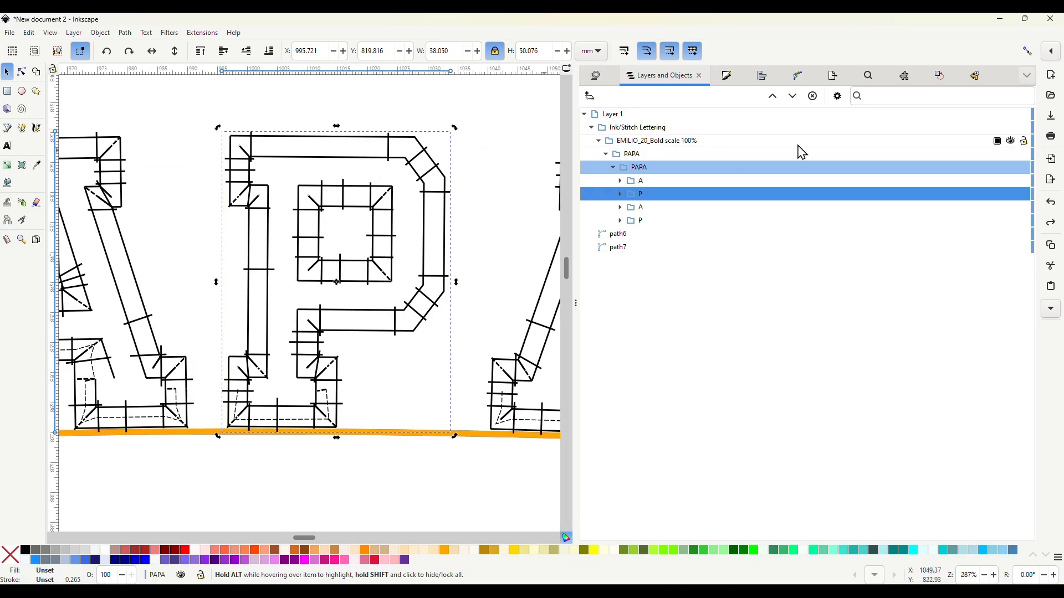
{"action": "left_click", "coordinate": [1031, 56]}
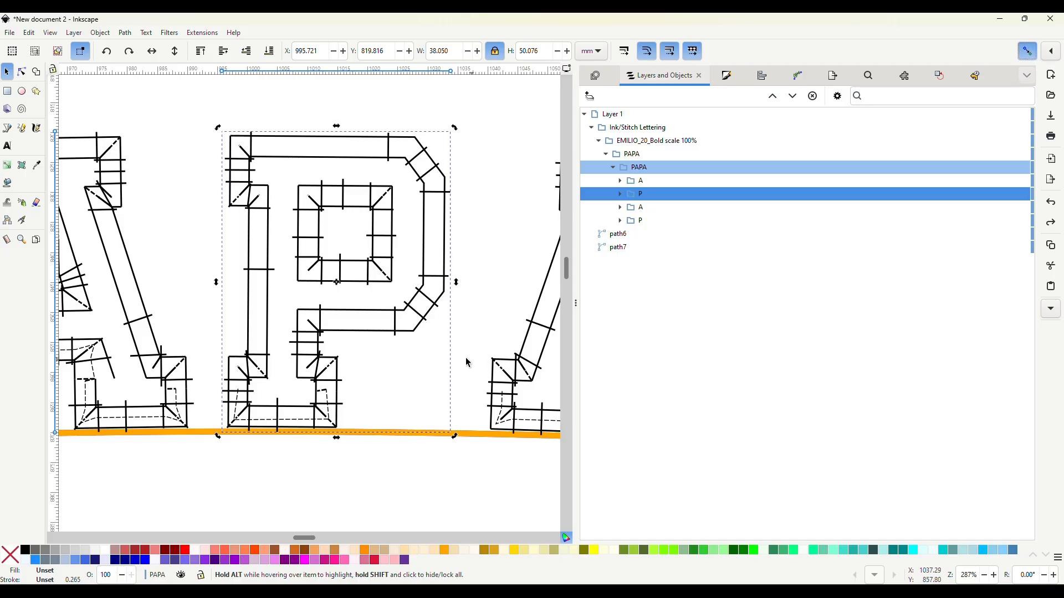
Step: Move the second P's rotation centre onto the large circle's centre at 1000.00 mm, 2823.73 mm
{"action": "scroll", "coordinate": [341, 291], "scroll_direction": "down", "scroll_amount": 2, "text": "ctrl"}
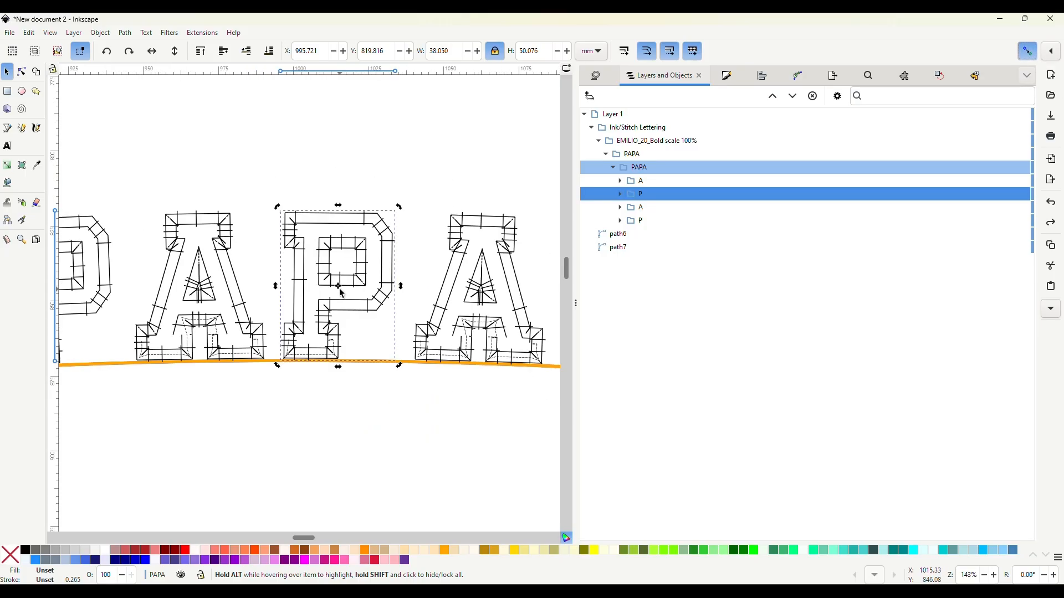
{"action": "scroll", "coordinate": [340, 286], "scroll_direction": "down", "scroll_amount": 4}
{"action": "left_click_drag", "start_coordinate": [341, 201], "coordinate": [304, 371]}
{"action": "scroll", "coordinate": [305, 373], "scroll_direction": "down", "scroll_amount": 12}
{"action": "scroll", "coordinate": [304, 367], "scroll_direction": "down", "scroll_amount": 6, "text": "ctrl"}
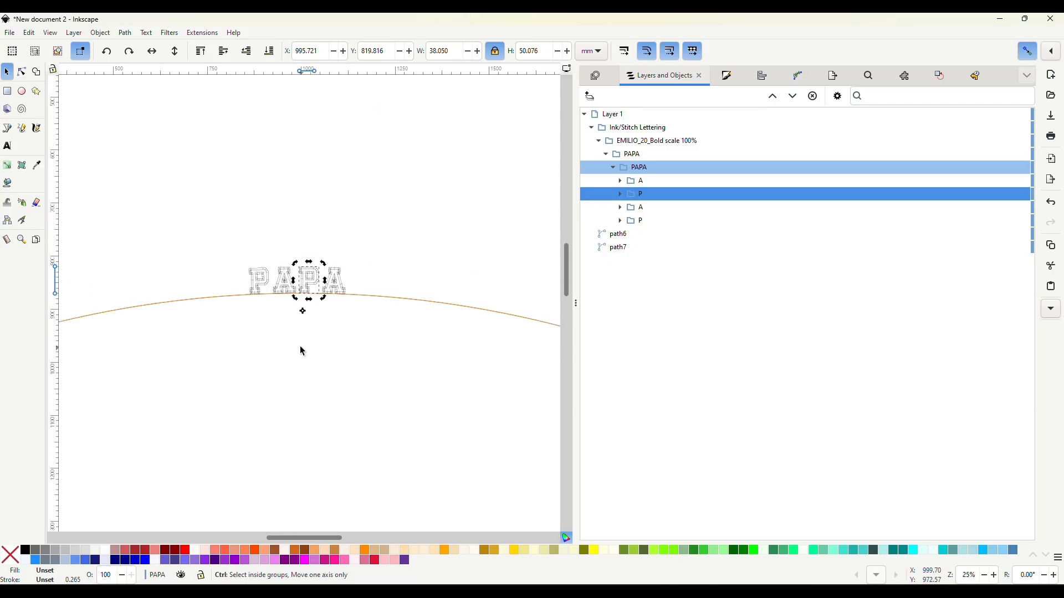
{"action": "left_click_drag", "start_coordinate": [304, 194], "coordinate": [292, 428]}
{"action": "scroll", "coordinate": [293, 415], "scroll_direction": "down", "scroll_amount": 12}
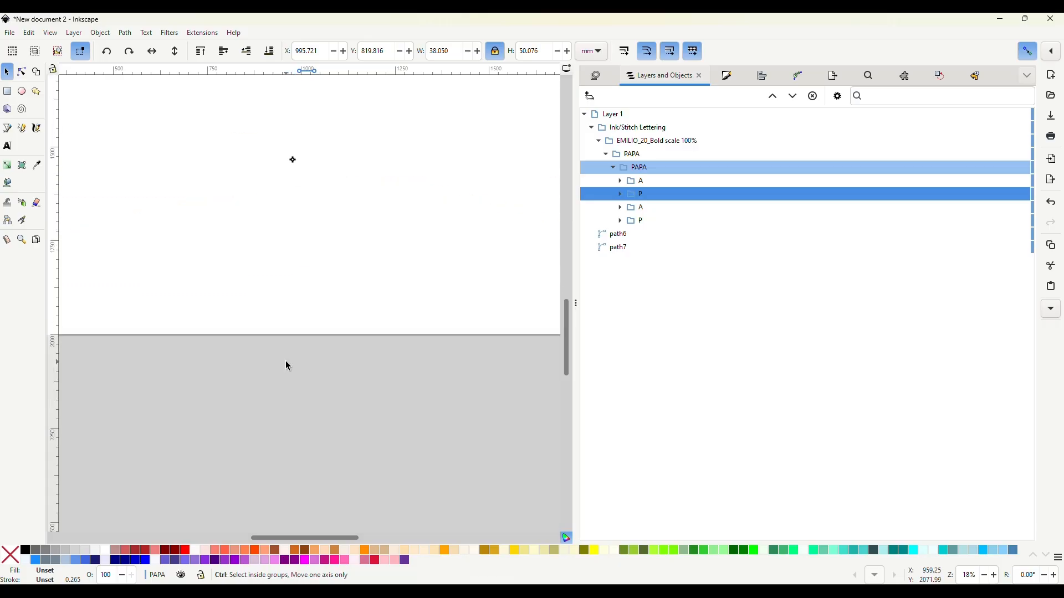
{"action": "scroll", "coordinate": [286, 366], "scroll_direction": "down", "scroll_amount": 3, "text": "ctrl"}
{"action": "scroll", "coordinate": [285, 361], "scroll_direction": "down", "scroll_amount": 6}
{"action": "left_click_drag", "start_coordinate": [288, 158], "coordinate": [286, 340]}
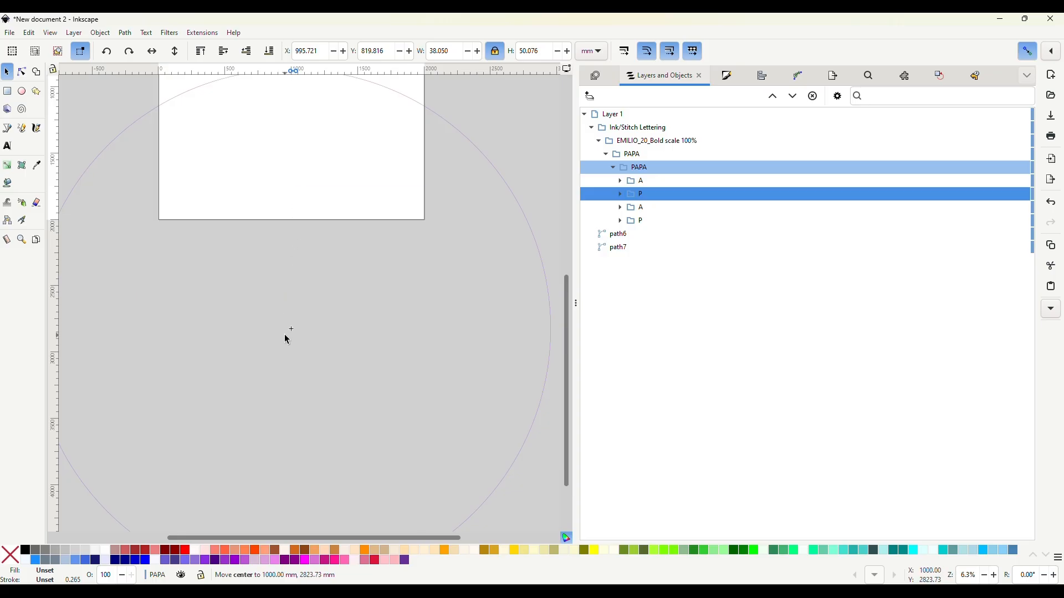
{"action": "left_click_drag", "start_coordinate": [286, 335], "coordinate": [289, 335]}
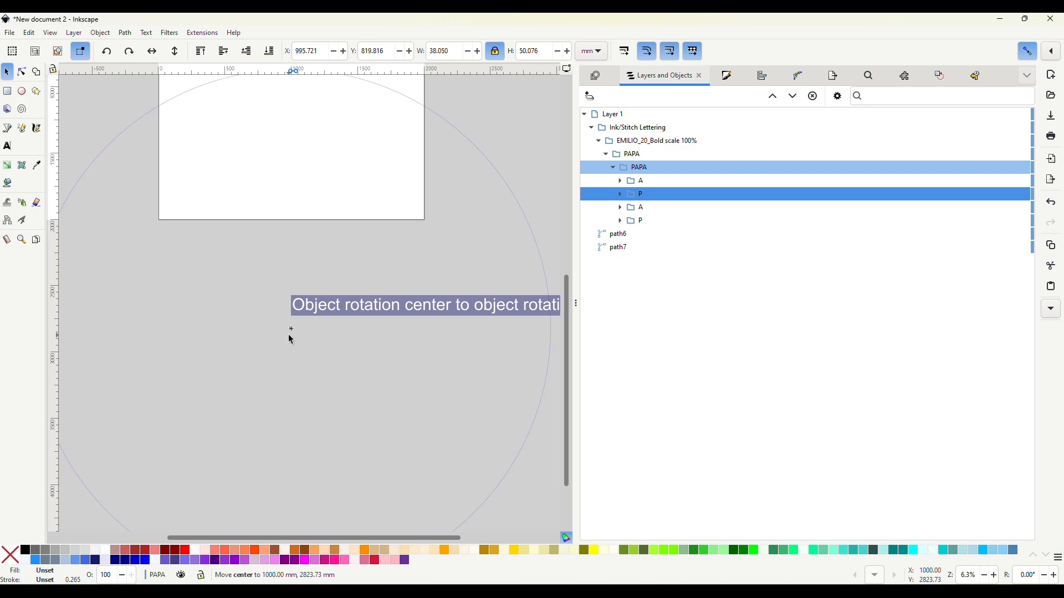
Step: Rotate the second P clockwise about the circle's centre, along the arc, until it overlaps the last A
{"action": "scroll", "coordinate": [321, 171], "scroll_direction": "up", "scroll_amount": 5}
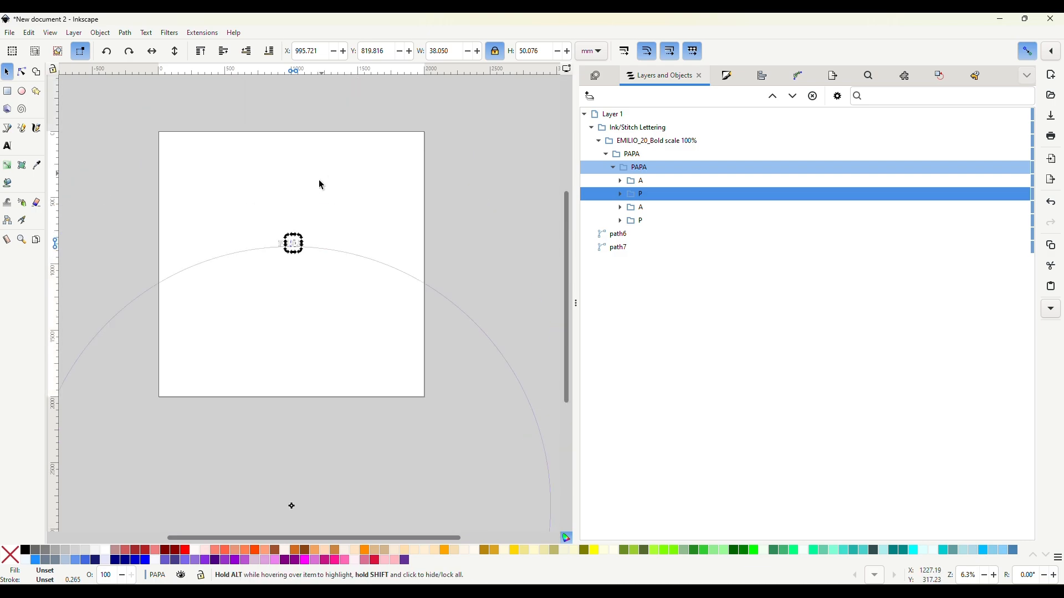
{"action": "scroll", "coordinate": [299, 241], "scroll_direction": "up", "scroll_amount": 7}
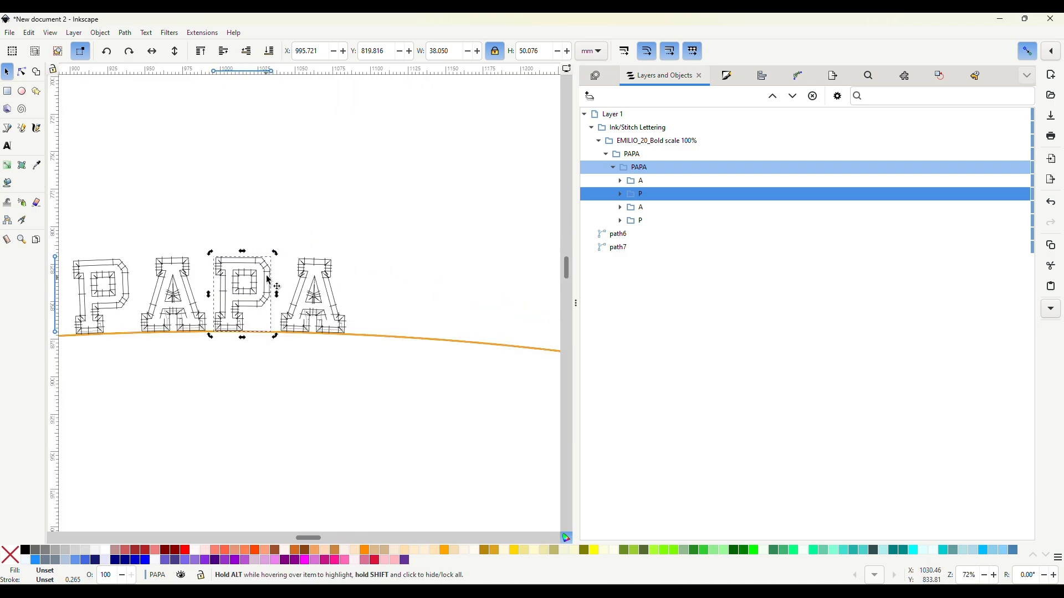
{"action": "left_click_drag", "start_coordinate": [280, 256], "coordinate": [349, 267]}
Step: Turn off snapping and rotate the second P back along the arc to sit close beside the first A, at X about 990 mm
{"action": "left_click", "coordinate": [1028, 51]}
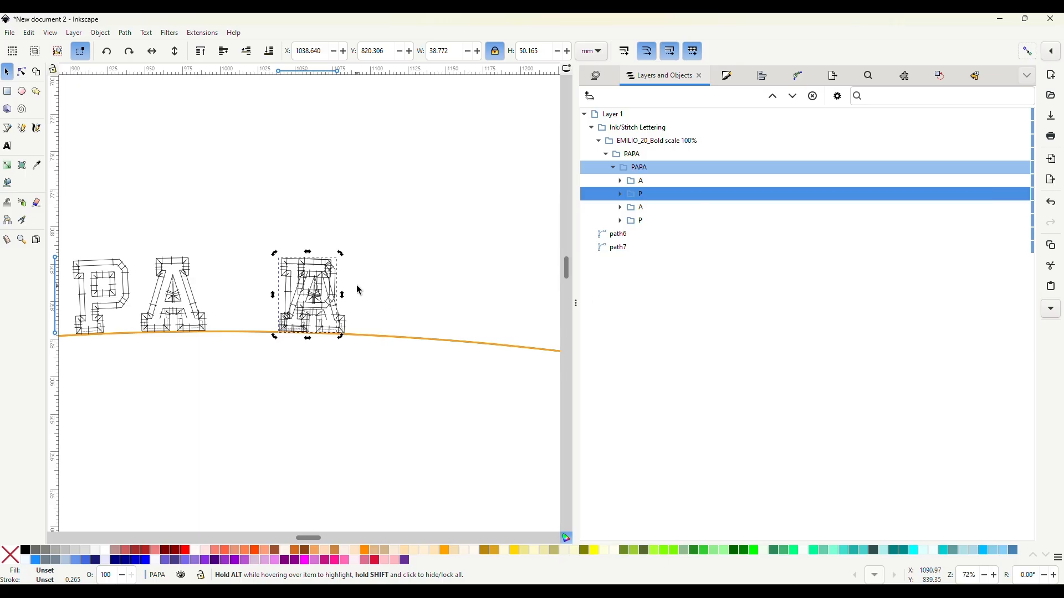
{"action": "left_click_drag", "start_coordinate": [342, 253], "coordinate": [264, 261]}
{"action": "scroll", "coordinate": [247, 311], "scroll_direction": "up", "scroll_amount": 3, "text": "ctrl"}
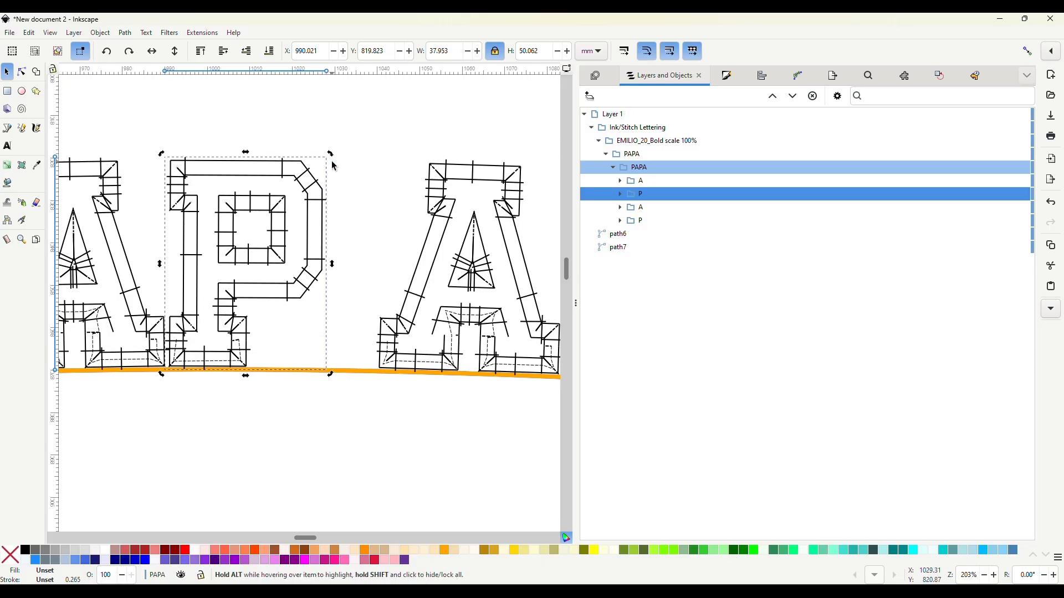
Step: Select the last A and move its rotation centre down, close to the middle of the large circle
{"action": "left_click", "coordinate": [438, 252]}
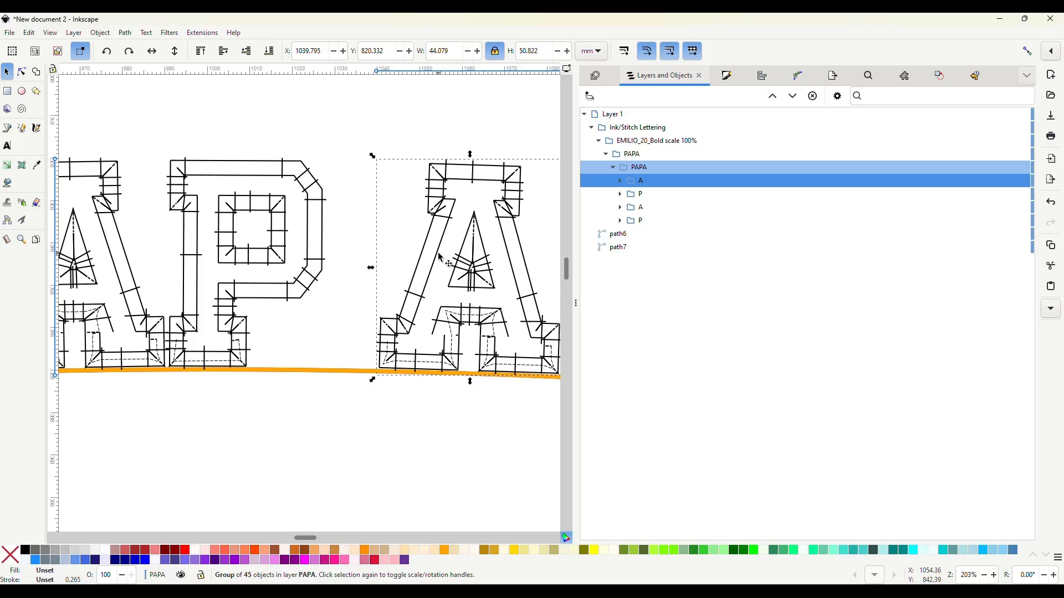
{"action": "scroll", "coordinate": [473, 281], "scroll_direction": "down", "scroll_amount": 4}
{"action": "scroll", "coordinate": [470, 283], "scroll_direction": "down", "scroll_amount": 4, "text": "ctrl"}
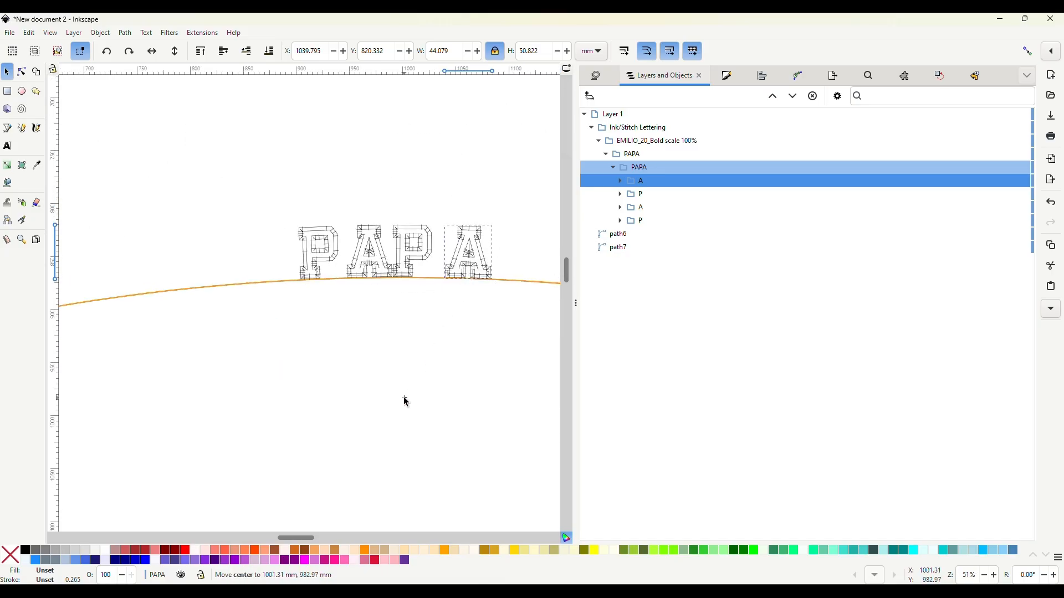
{"action": "scroll", "coordinate": [402, 394], "scroll_direction": "down", "scroll_amount": 8}
{"action": "scroll", "coordinate": [400, 387], "scroll_direction": "down", "scroll_amount": 4, "text": "ctrl"}
{"action": "scroll", "coordinate": [396, 377], "scroll_direction": "down", "scroll_amount": 8}
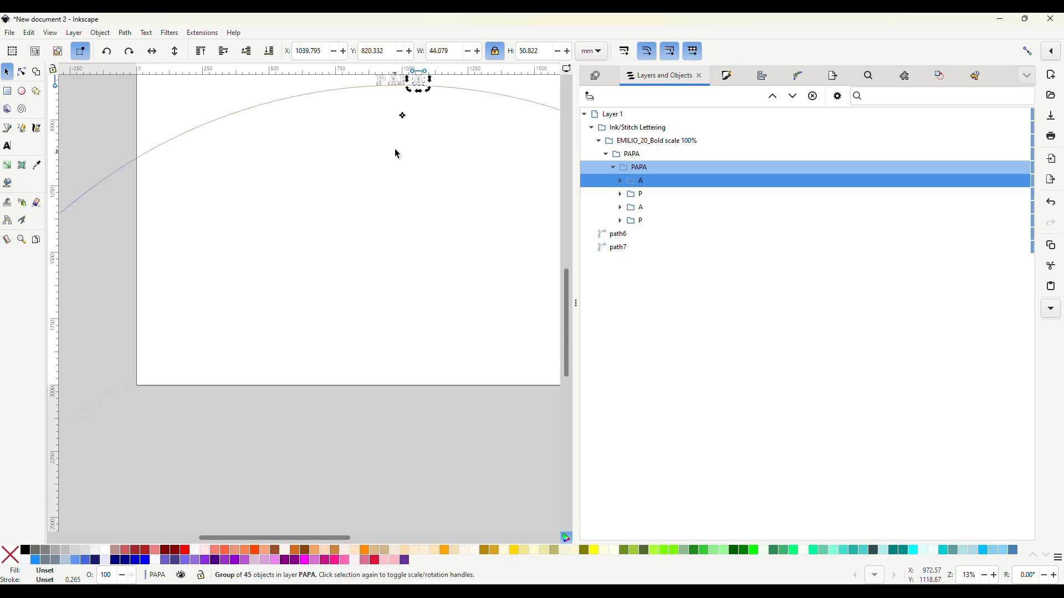
{"action": "left_click_drag", "start_coordinate": [403, 117], "coordinate": [363, 448]}
{"action": "scroll", "coordinate": [362, 448], "scroll_direction": "down", "scroll_amount": 5}
{"action": "scroll", "coordinate": [357, 417], "scroll_direction": "down", "scroll_amount": 3, "text": "ctrl"}
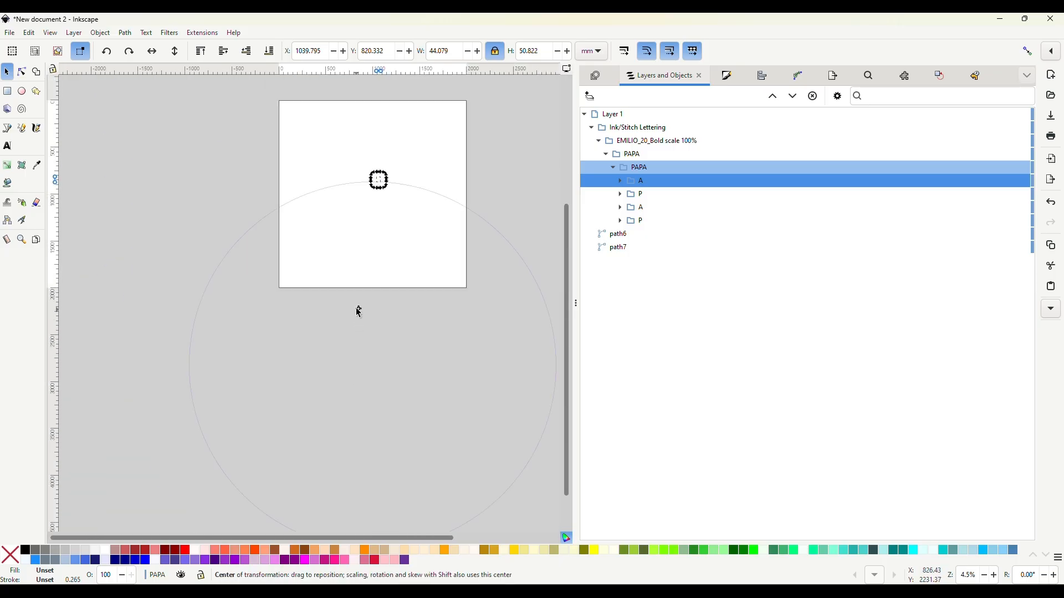
{"action": "left_click_drag", "start_coordinate": [359, 310], "coordinate": [369, 390]}
{"action": "scroll", "coordinate": [361, 381], "scroll_direction": "up", "scroll_amount": 3, "text": "ctrl"}
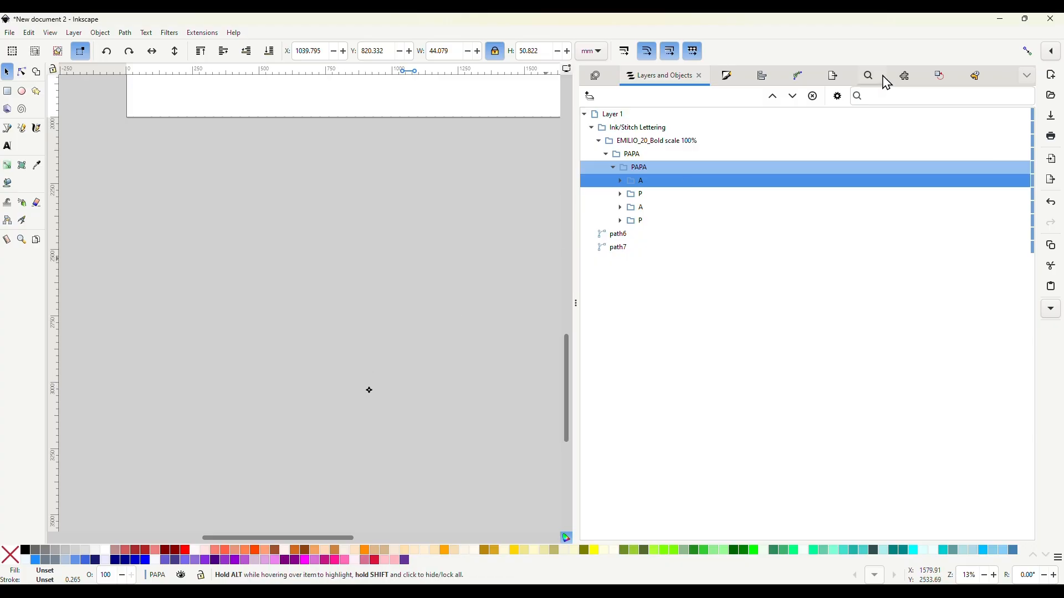
Step: Turn on snapping and place the last A's rotation centre exactly on the large circle's centre
{"action": "left_click", "coordinate": [1027, 51]}
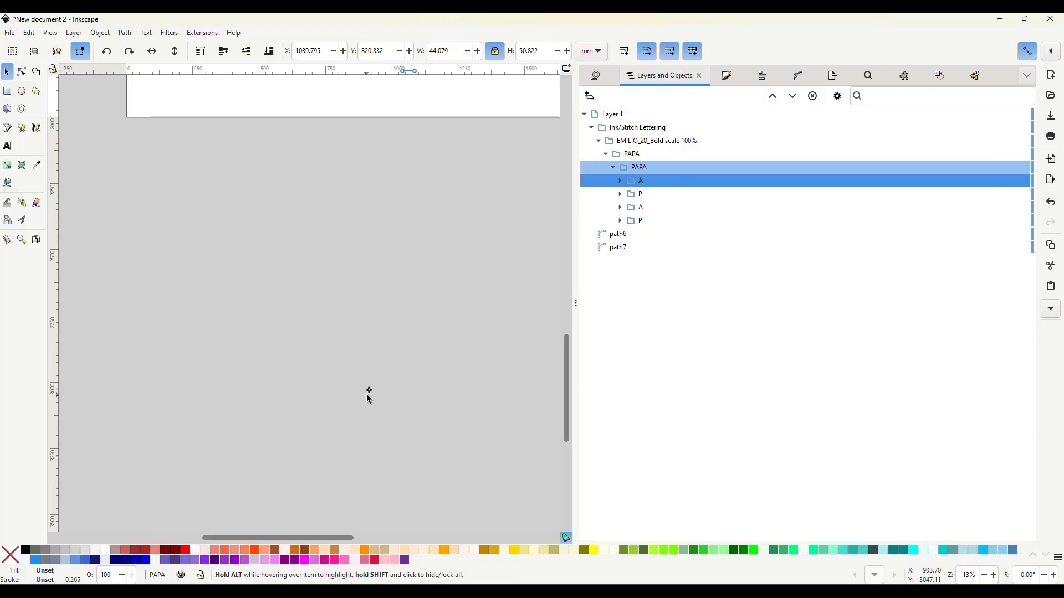
{"action": "left_click_drag", "start_coordinate": [369, 391], "coordinate": [369, 362]}
{"action": "scroll", "coordinate": [369, 363], "scroll_direction": "down", "scroll_amount": 5}
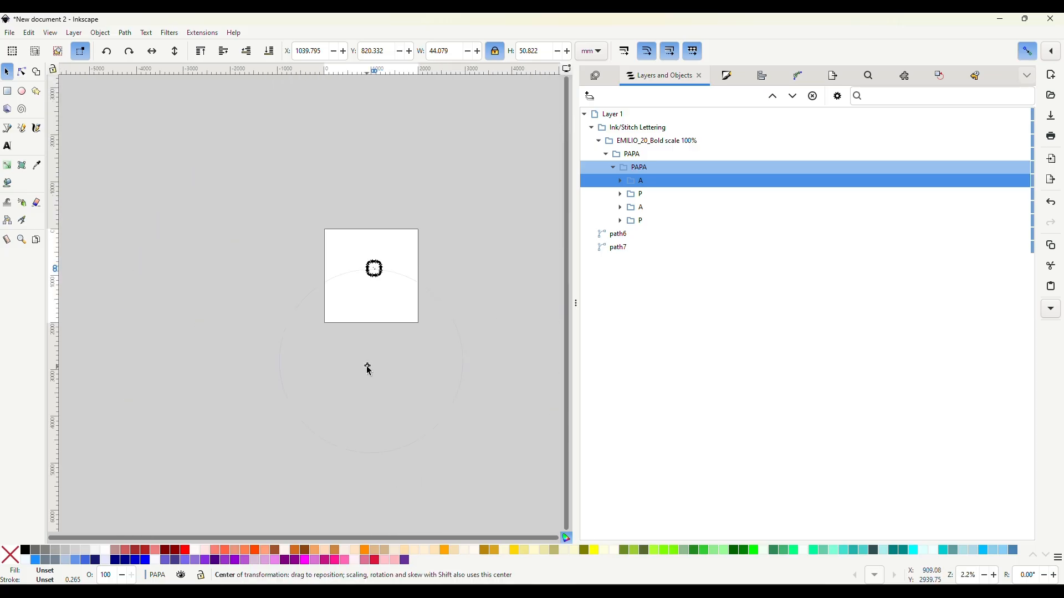
Step: Rotate the last A counter-clockwise along the arc to sit close beside the second P, at X about 1021 mm
{"action": "scroll", "coordinate": [372, 374], "scroll_direction": "up", "scroll_amount": 2}
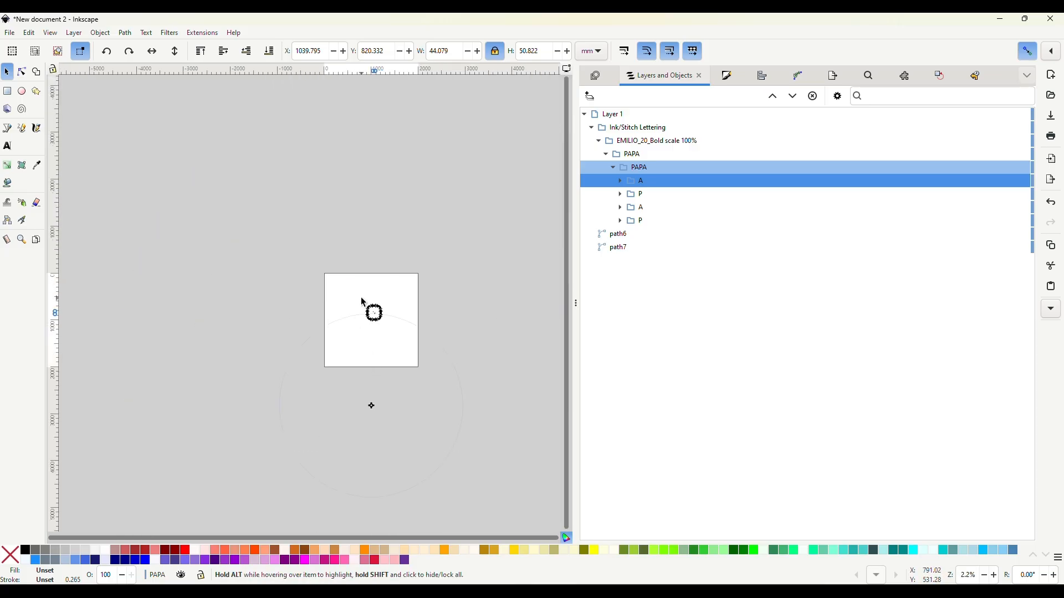
{"action": "scroll", "coordinate": [361, 306], "scroll_direction": "up", "scroll_amount": 6}
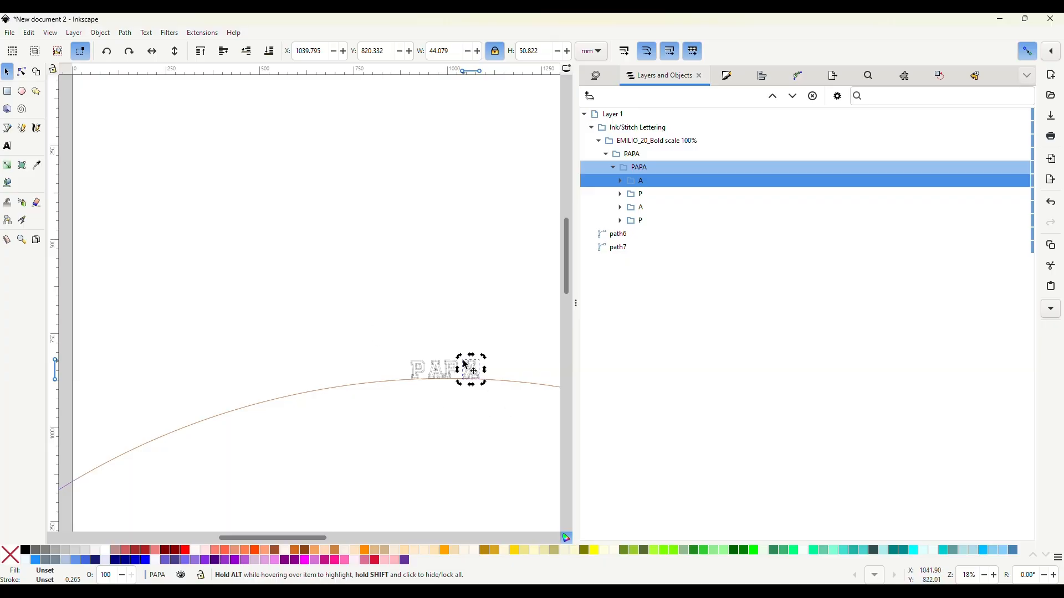
{"action": "scroll", "coordinate": [490, 387], "scroll_direction": "up", "scroll_amount": 4}
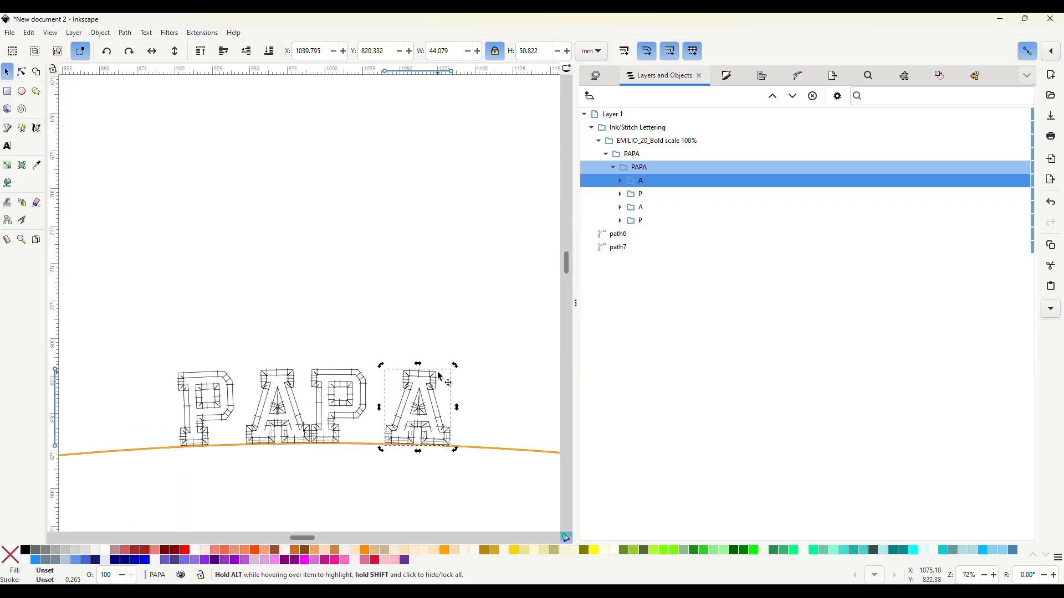
{"action": "left_click_drag", "start_coordinate": [454, 367], "coordinate": [425, 364]}
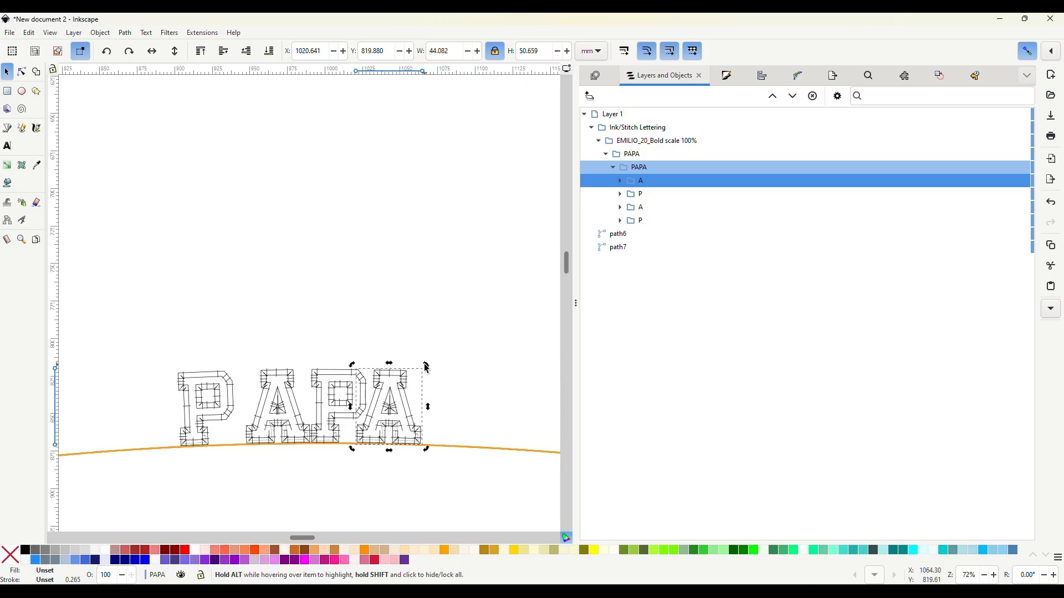
Step: Select the first A and move its rotation centre down below the page, towards the middle of the large circle
{"action": "left_click", "coordinate": [264, 421]}
{"action": "left_click", "coordinate": [269, 415]}
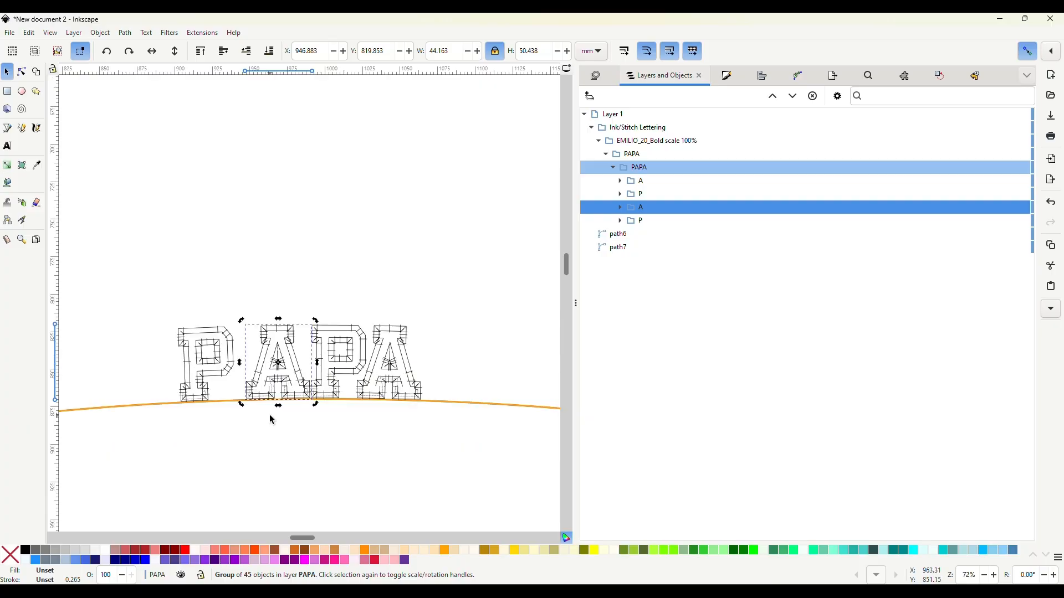
{"action": "scroll", "coordinate": [269, 414], "scroll_direction": "down", "scroll_amount": 2, "text": "ctrl"}
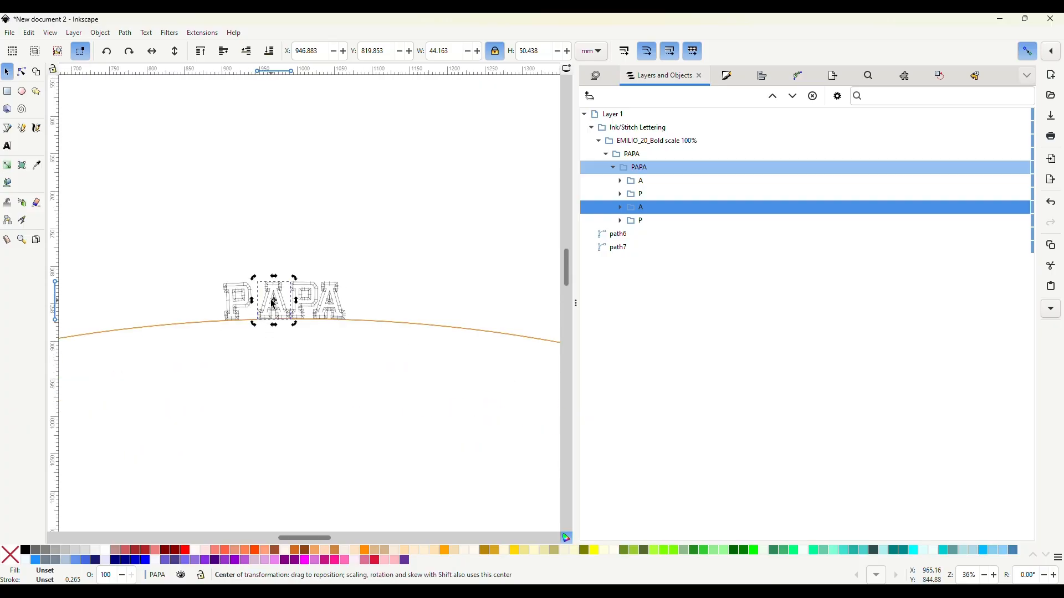
{"action": "left_click_drag", "start_coordinate": [276, 306], "coordinate": [289, 403]}
{"action": "scroll", "coordinate": [290, 404], "scroll_direction": "down", "scroll_amount": 4, "text": "ctrl"}
{"action": "scroll", "coordinate": [290, 327], "scroll_direction": "down", "scroll_amount": 3}
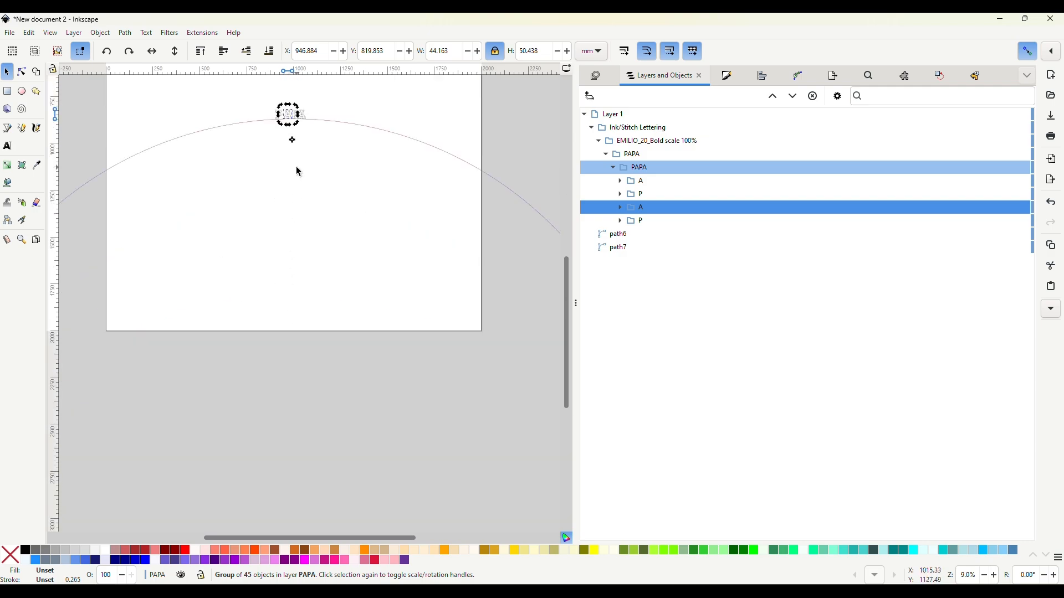
{"action": "left_click_drag", "start_coordinate": [293, 141], "coordinate": [303, 437]}
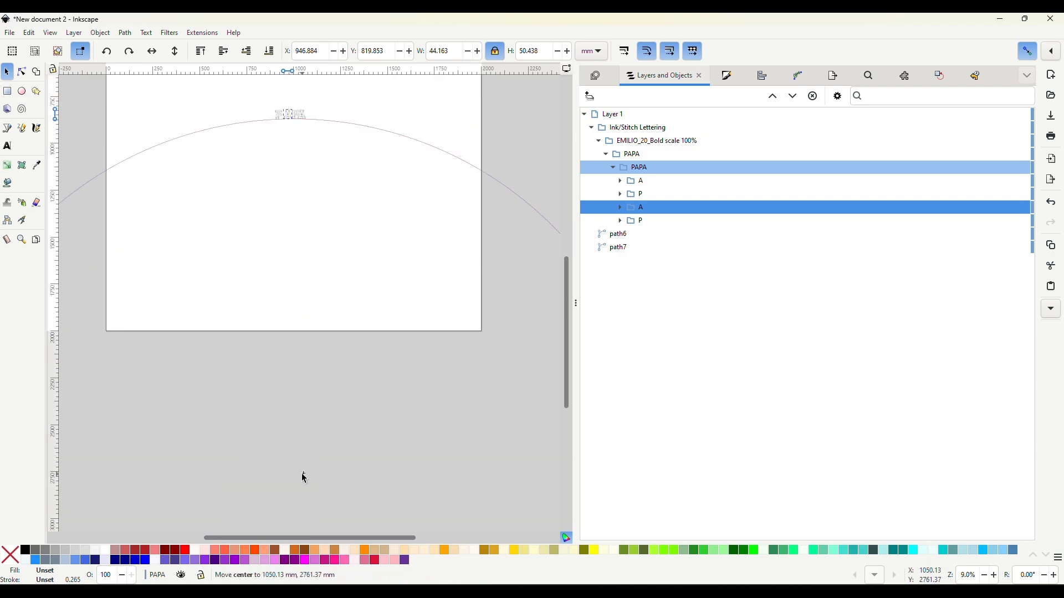
{"action": "left_click_drag", "start_coordinate": [303, 477], "coordinate": [304, 478]}
Step: Snap the first A's rotation centre onto the large circle's centre
{"action": "scroll", "coordinate": [301, 474], "scroll_direction": "down", "scroll_amount": 6}
{"action": "scroll", "coordinate": [300, 463], "scroll_direction": "down", "scroll_amount": 2, "text": "ctrl"}
{"action": "scroll", "coordinate": [297, 449], "scroll_direction": "down", "scroll_amount": 3}
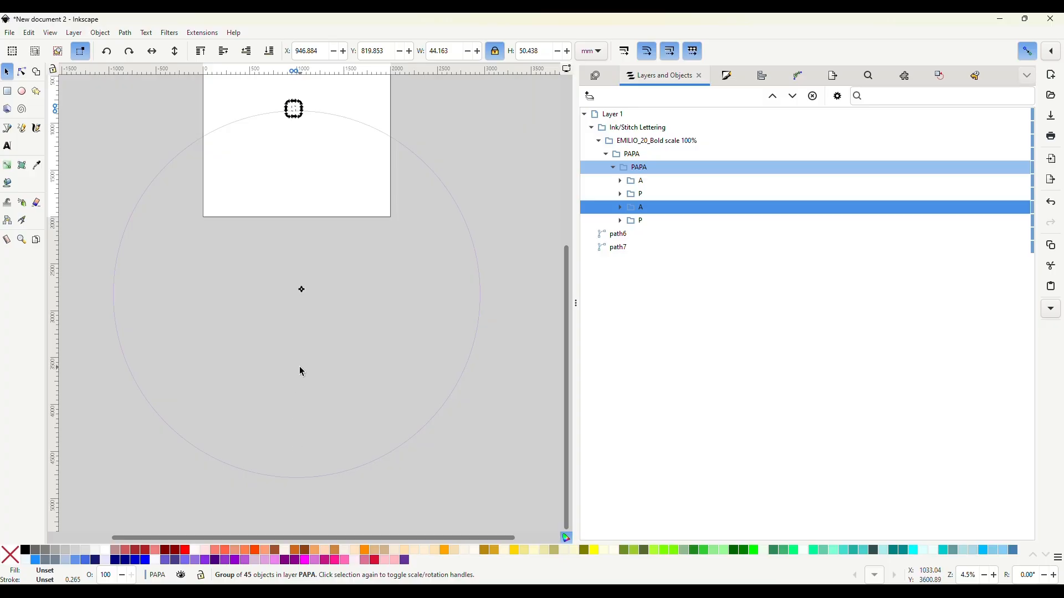
{"action": "left_click_drag", "start_coordinate": [302, 291], "coordinate": [302, 293]}
{"action": "scroll", "coordinate": [297, 287], "scroll_direction": "up", "scroll_amount": 4, "text": "ctrl"}
{"action": "scroll", "coordinate": [294, 281], "scroll_direction": "down", "scroll_amount": 3, "text": "ctrl"}
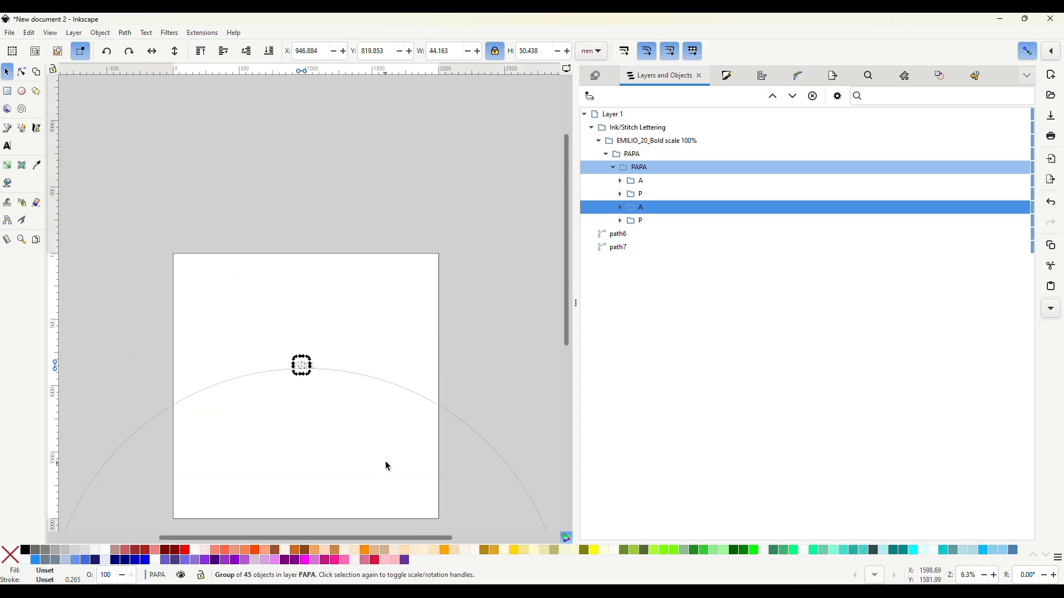
{"action": "scroll", "coordinate": [335, 431], "scroll_direction": "up", "scroll_amount": 4, "text": "ctrl"}
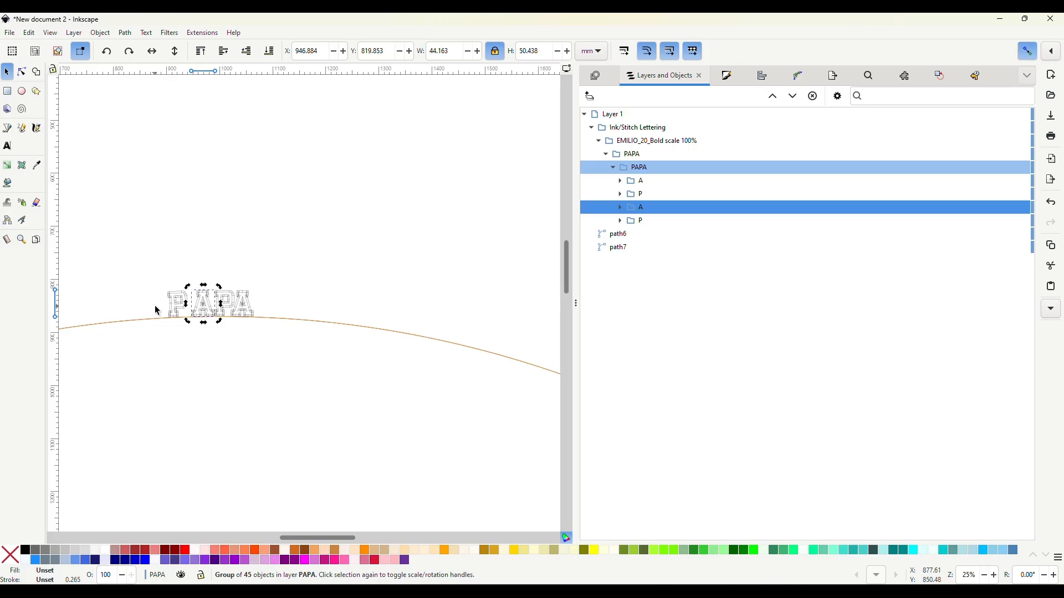
Step: Select the first P and move its rotation centre down below the page, towards the middle of the large circle
{"action": "left_click", "coordinate": [174, 308]}
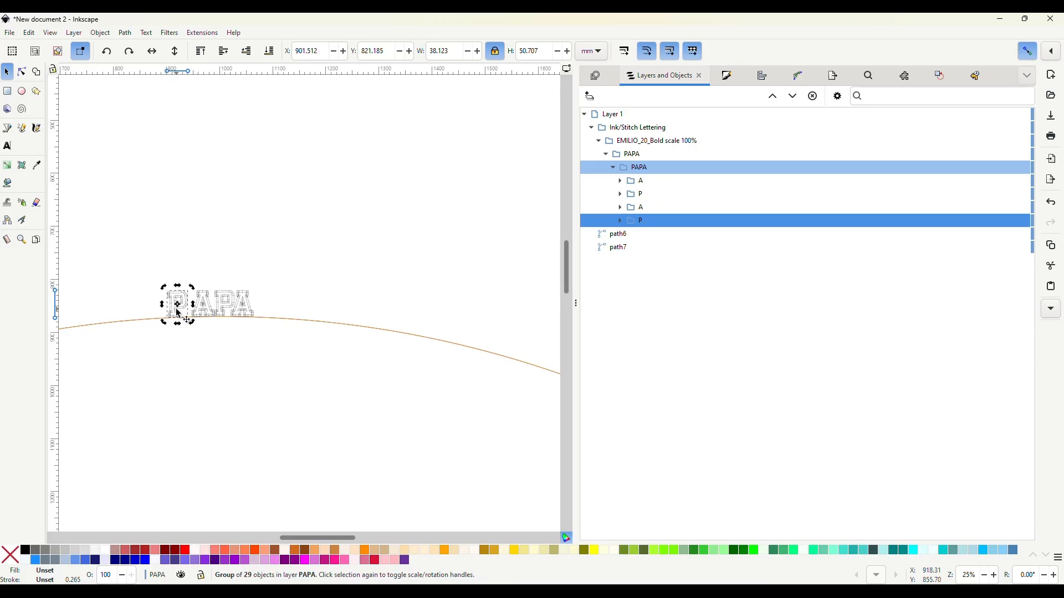
{"action": "left_click_drag", "start_coordinate": [177, 304], "coordinate": [214, 461]}
{"action": "scroll", "coordinate": [214, 463], "scroll_direction": "down", "scroll_amount": 3}
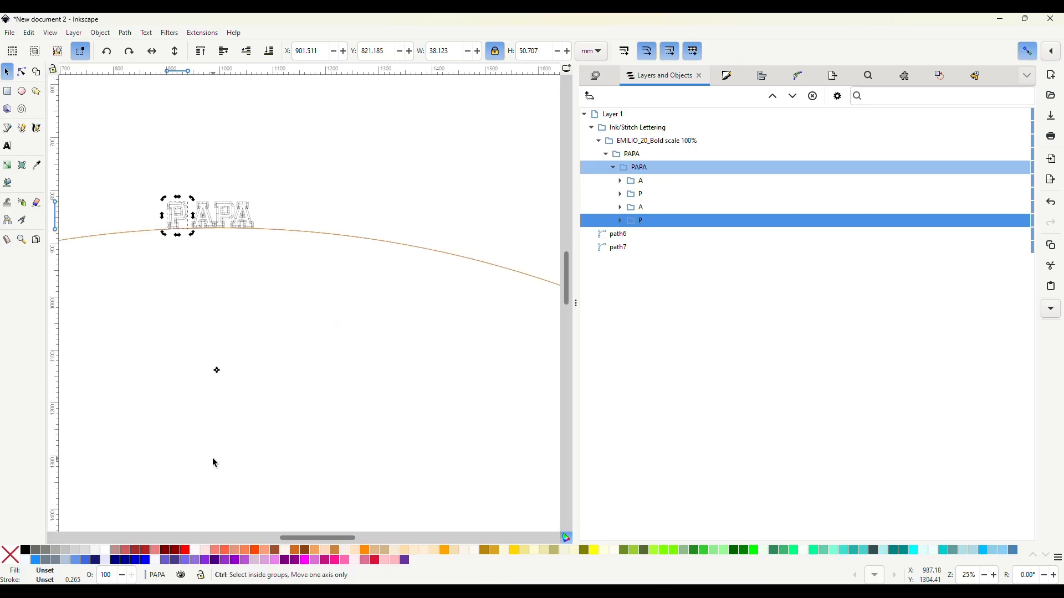
{"action": "scroll", "coordinate": [212, 458], "scroll_direction": "down", "scroll_amount": 4, "text": "ctrl"}
{"action": "scroll", "coordinate": [204, 443], "scroll_direction": "down", "scroll_amount": 2}
{"action": "scroll", "coordinate": [213, 370], "scroll_direction": "down", "scroll_amount": 2}
{"action": "left_click_drag", "start_coordinate": [214, 260], "coordinate": [217, 452]}
{"action": "scroll", "coordinate": [217, 452], "scroll_direction": "up", "scroll_amount": 3, "text": "ctrl"}
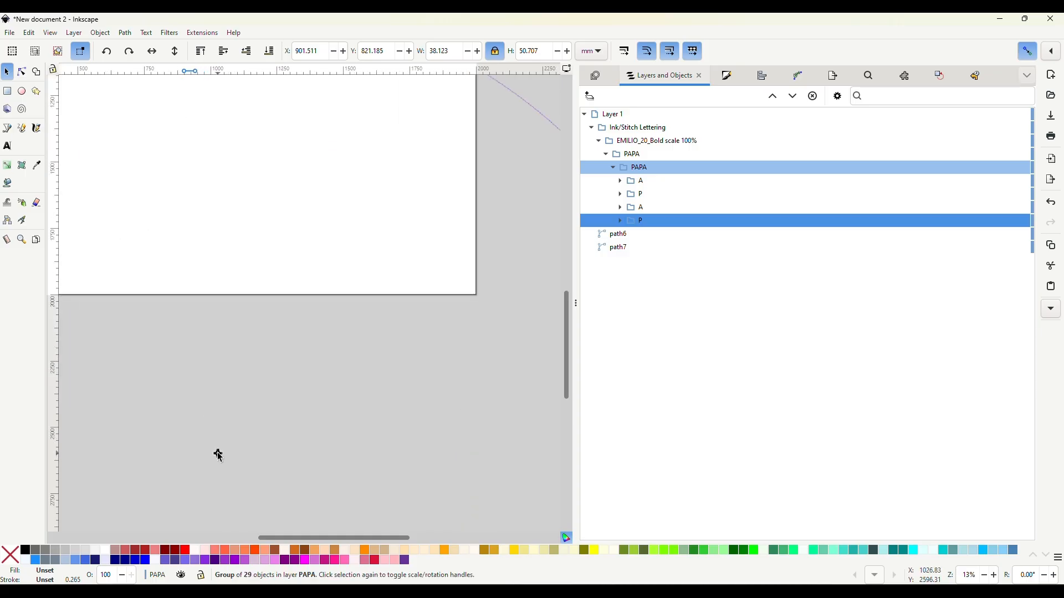
Step: Snap the first P's rotation centre onto the large circle's centre
{"action": "scroll", "coordinate": [218, 453], "scroll_direction": "down", "scroll_amount": 2}
{"action": "scroll", "coordinate": [218, 453], "scroll_direction": "down", "scroll_amount": 4, "text": "ctrl"}
{"action": "scroll", "coordinate": [217, 448], "scroll_direction": "down", "scroll_amount": 1, "text": "ctrl"}
{"action": "scroll", "coordinate": [215, 441], "scroll_direction": "down", "scroll_amount": 3}
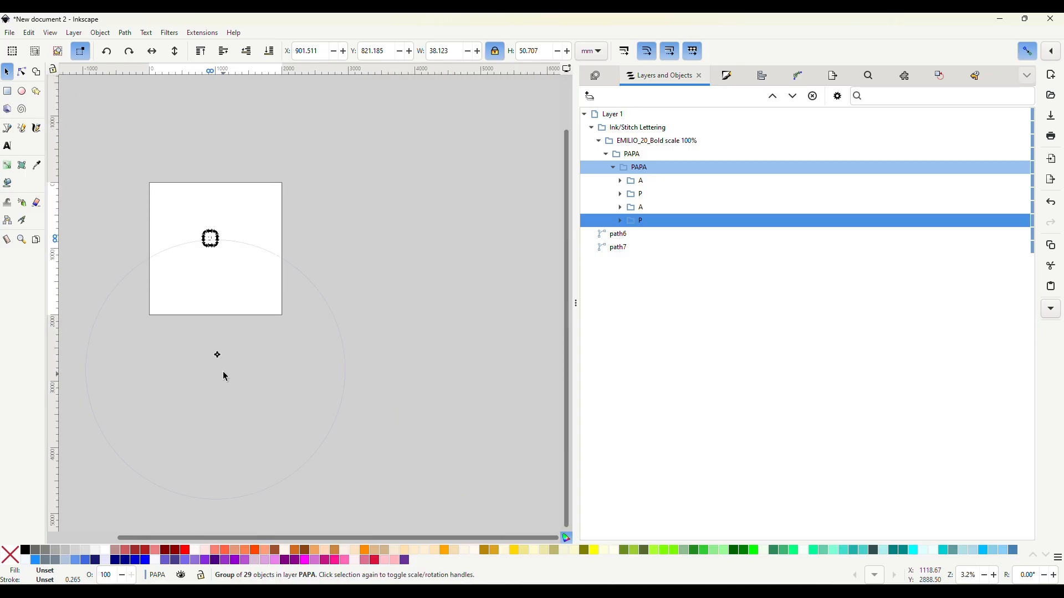
{"action": "mouse_move", "coordinate": [217, 372]}
{"action": "left_mouse_down"}
{"action": "mouse_move", "coordinate": [228, 368]}
{"action": "mouse_move", "coordinate": [219, 368]}
{"action": "left_mouse_up"}
{"action": "scroll", "coordinate": [217, 268], "scroll_direction": "up", "scroll_amount": 6, "text": "ctrl"}
{"action": "scroll", "coordinate": [218, 268], "scroll_direction": "up", "scroll_amount": 5}
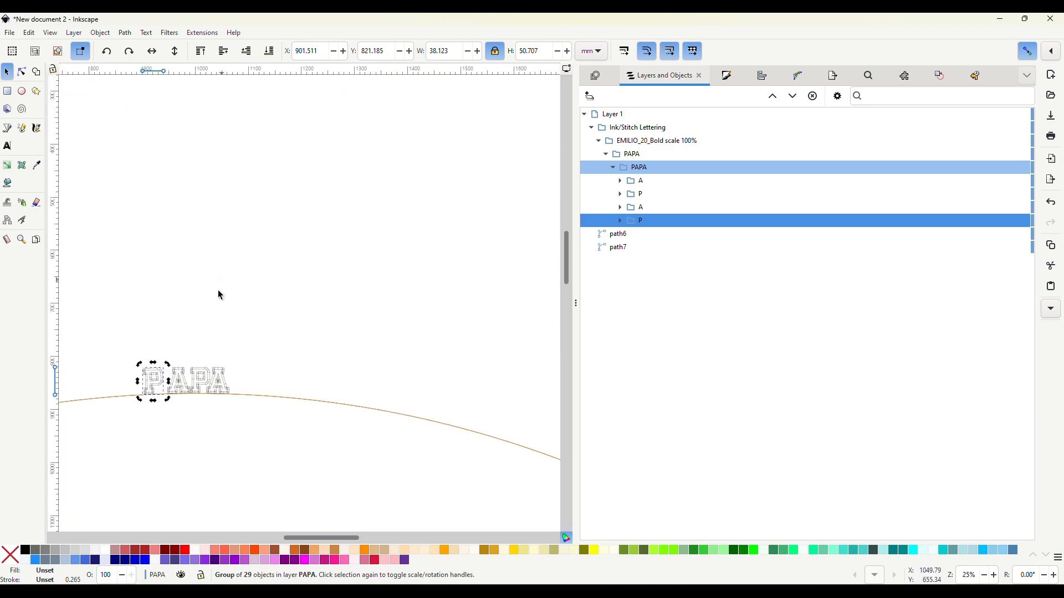
Step: Rotate the first P clockwise along the arc towards the first A, turn off snapping, and fine-tune it to X about 915 mm
{"action": "scroll", "coordinate": [220, 295], "scroll_direction": "up", "scroll_amount": 4, "text": "ctrl"}
{"action": "left_click_drag", "start_coordinate": [208, 323], "coordinate": [236, 338]}
{"action": "left_click", "coordinate": [1028, 51]}
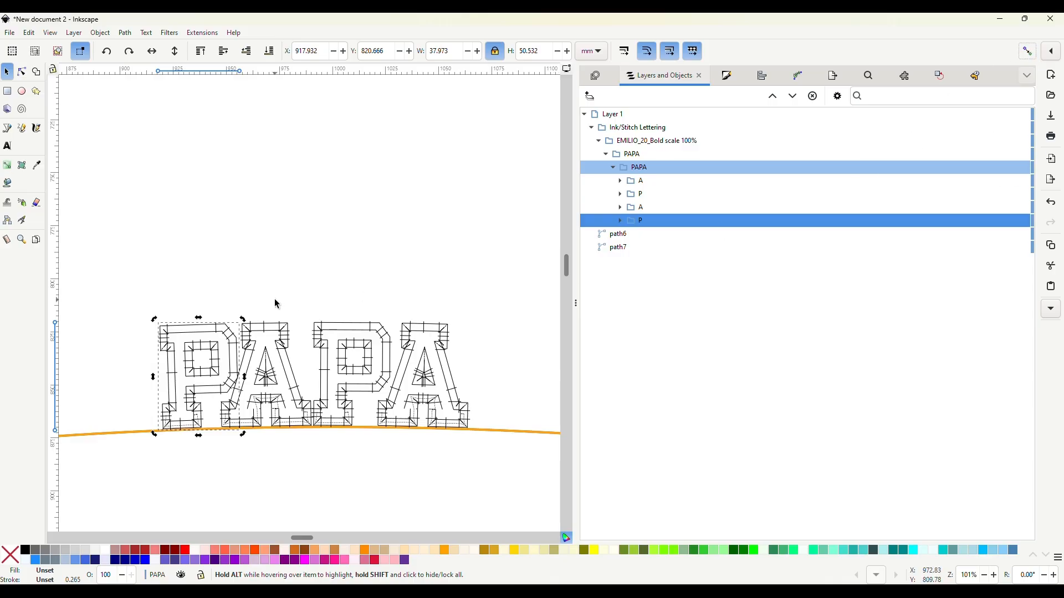
{"action": "left_click_drag", "start_coordinate": [243, 320], "coordinate": [237, 322]}
{"action": "scroll", "coordinate": [288, 395], "scroll_direction": "down", "scroll_amount": 3}
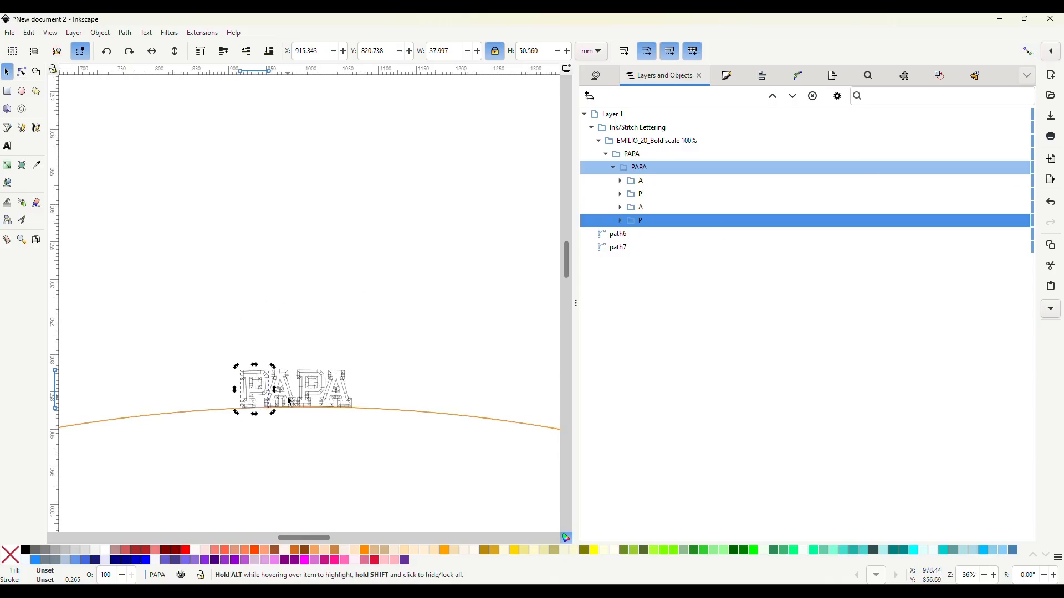
Step: Spread the outer letters along the arc by rotating the first P counter-clockwise and the last A clockwise, the A to X about 1184 mm
{"action": "left_click_drag", "start_coordinate": [262, 282], "coordinate": [163, 288]}
{"action": "left_click", "coordinate": [346, 303]}
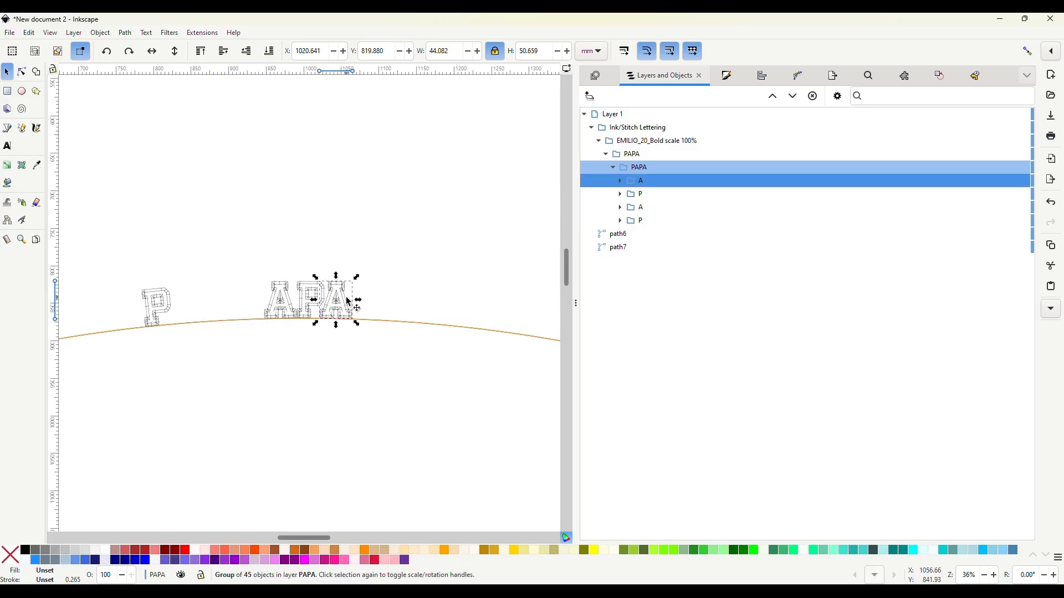
{"action": "left_click_drag", "start_coordinate": [348, 302], "coordinate": [407, 307]}
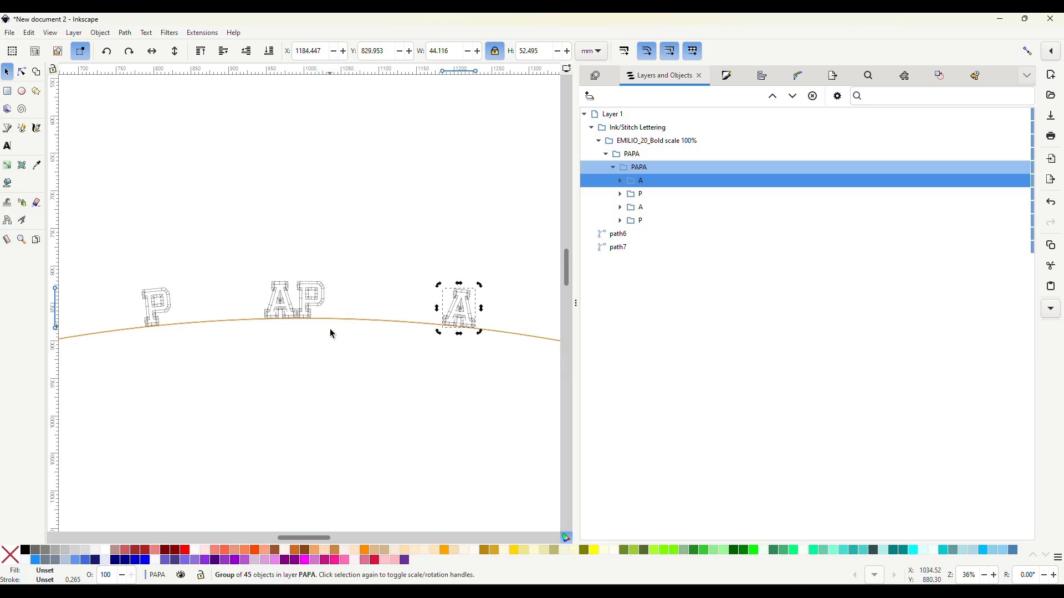
{"action": "scroll", "coordinate": [332, 334], "scroll_direction": "down", "scroll_amount": 3}
{"action": "scroll", "coordinate": [332, 352], "scroll_direction": "down", "scroll_amount": 3}
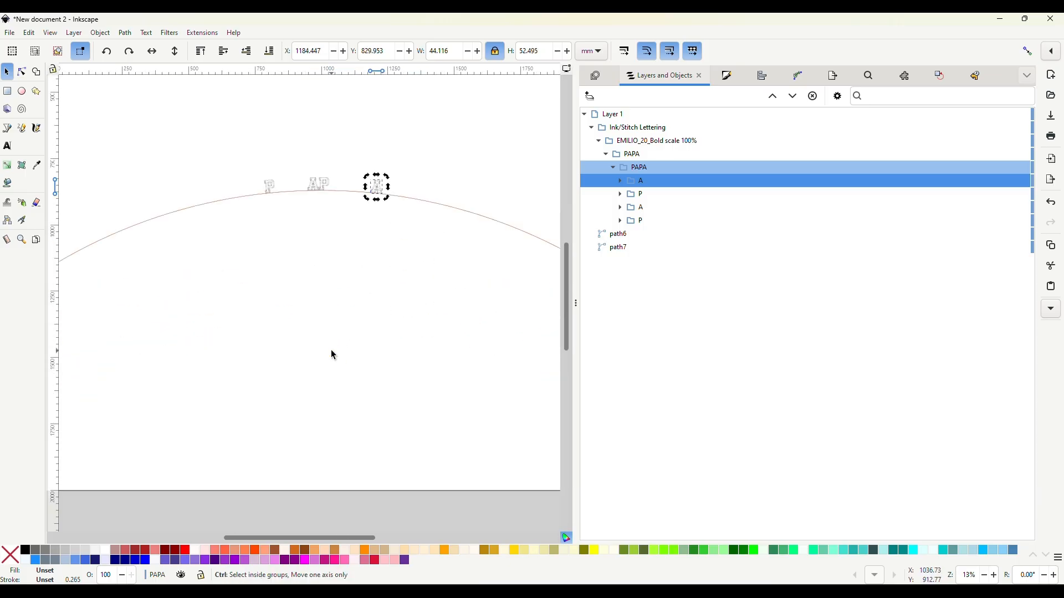
{"action": "scroll", "coordinate": [332, 355], "scroll_direction": "down", "scroll_amount": 1}
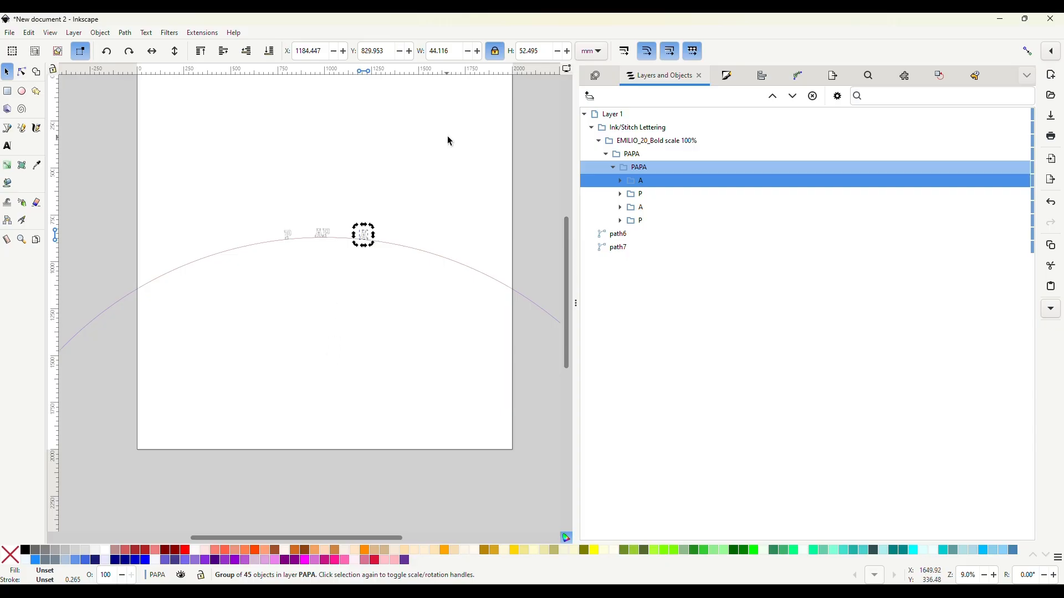